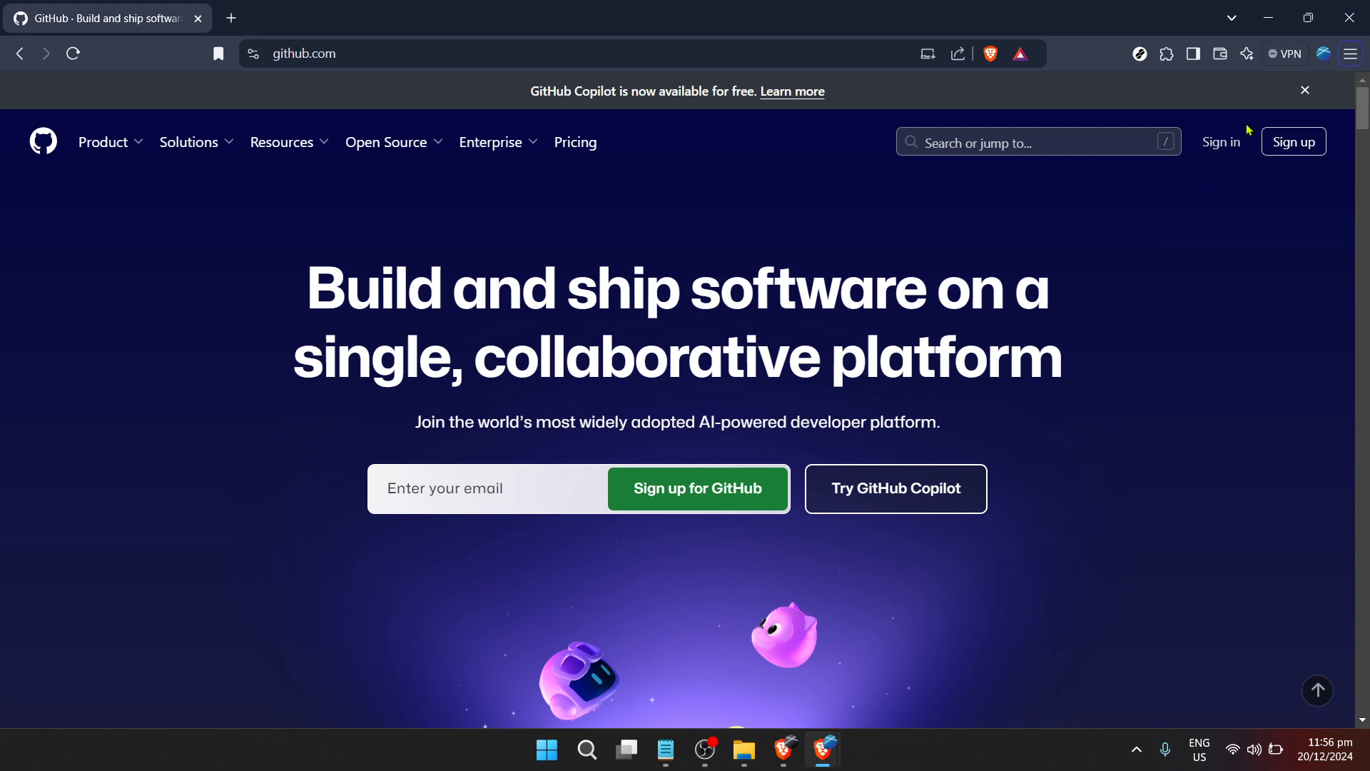
Close the 'GitHub Copilot is now available for free' banner.
left_click(1303, 91)
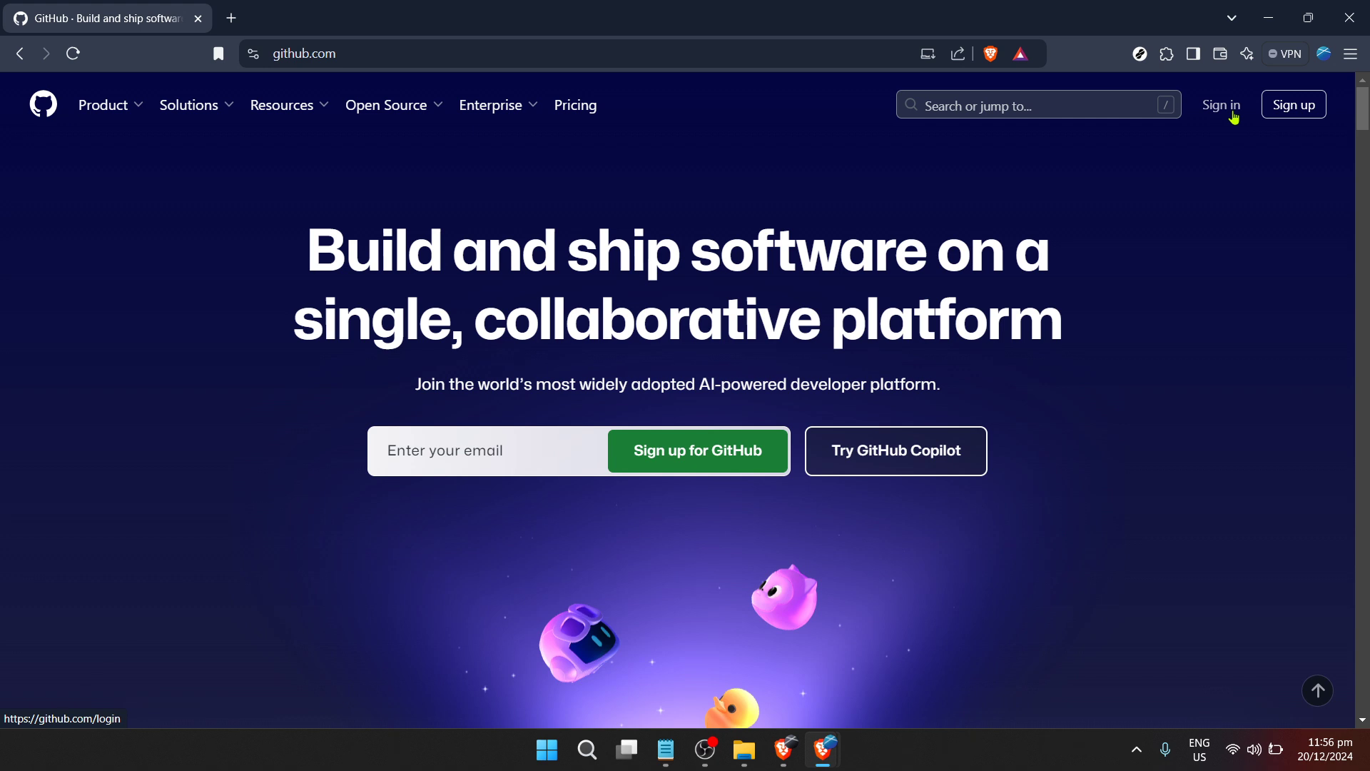
Sign in to GitHub using the browser's saved username and password for the Nanz3 account.
left_click(1232, 113)
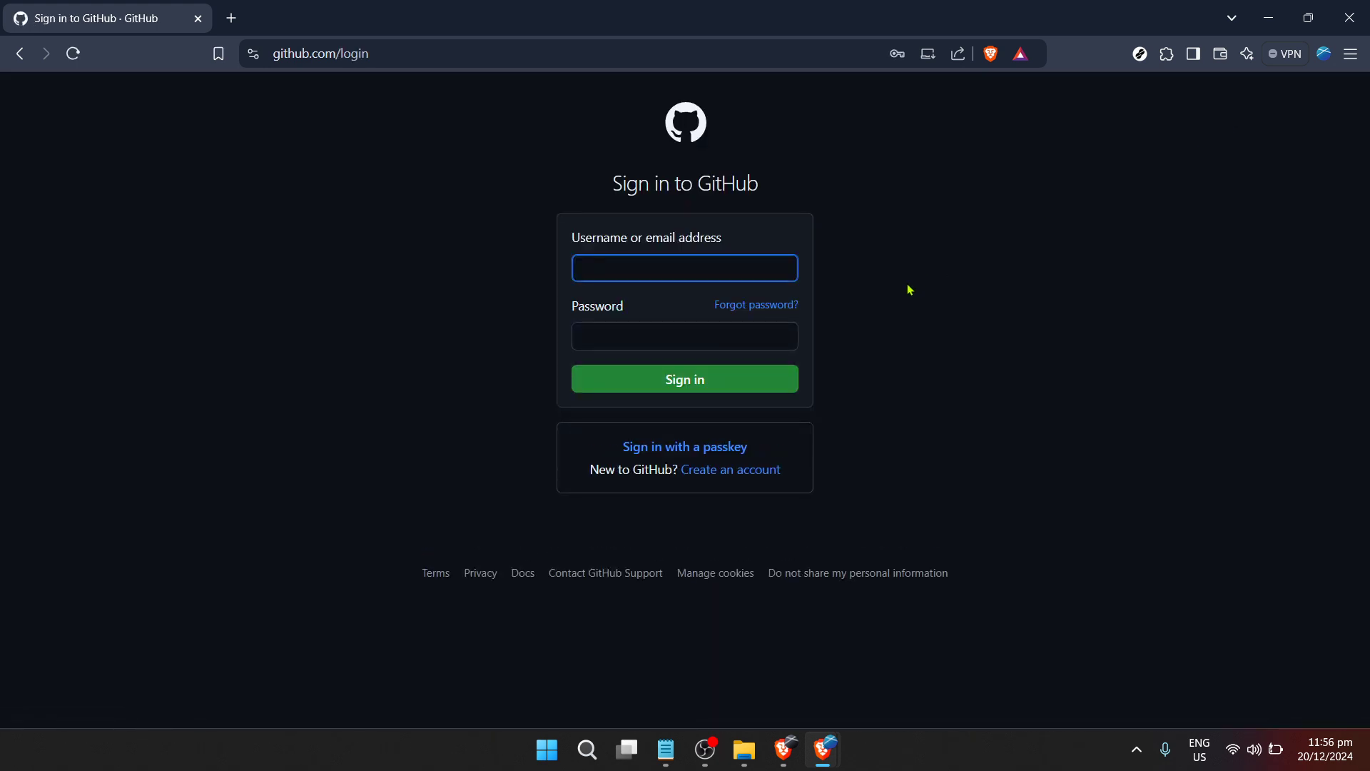
left_click(909, 289)
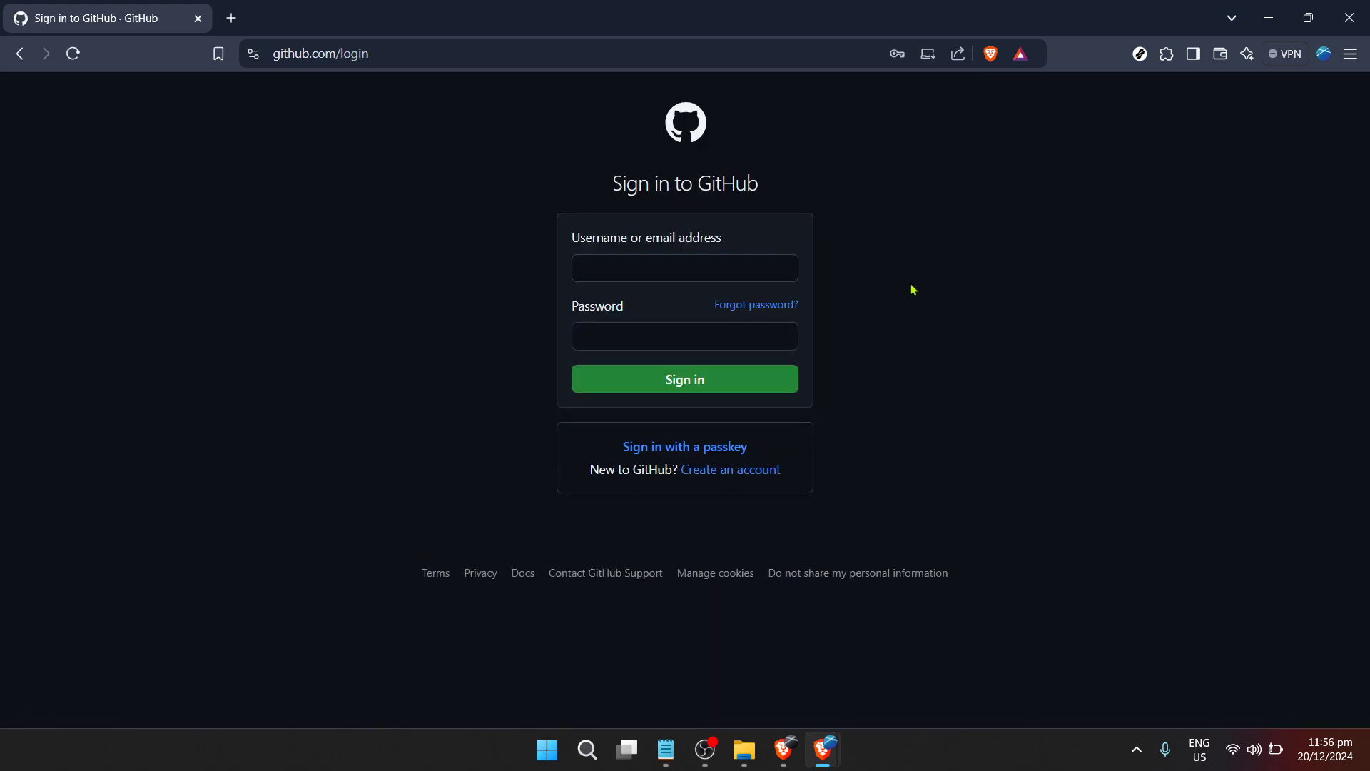
left_click(742, 272)
left_click(651, 334)
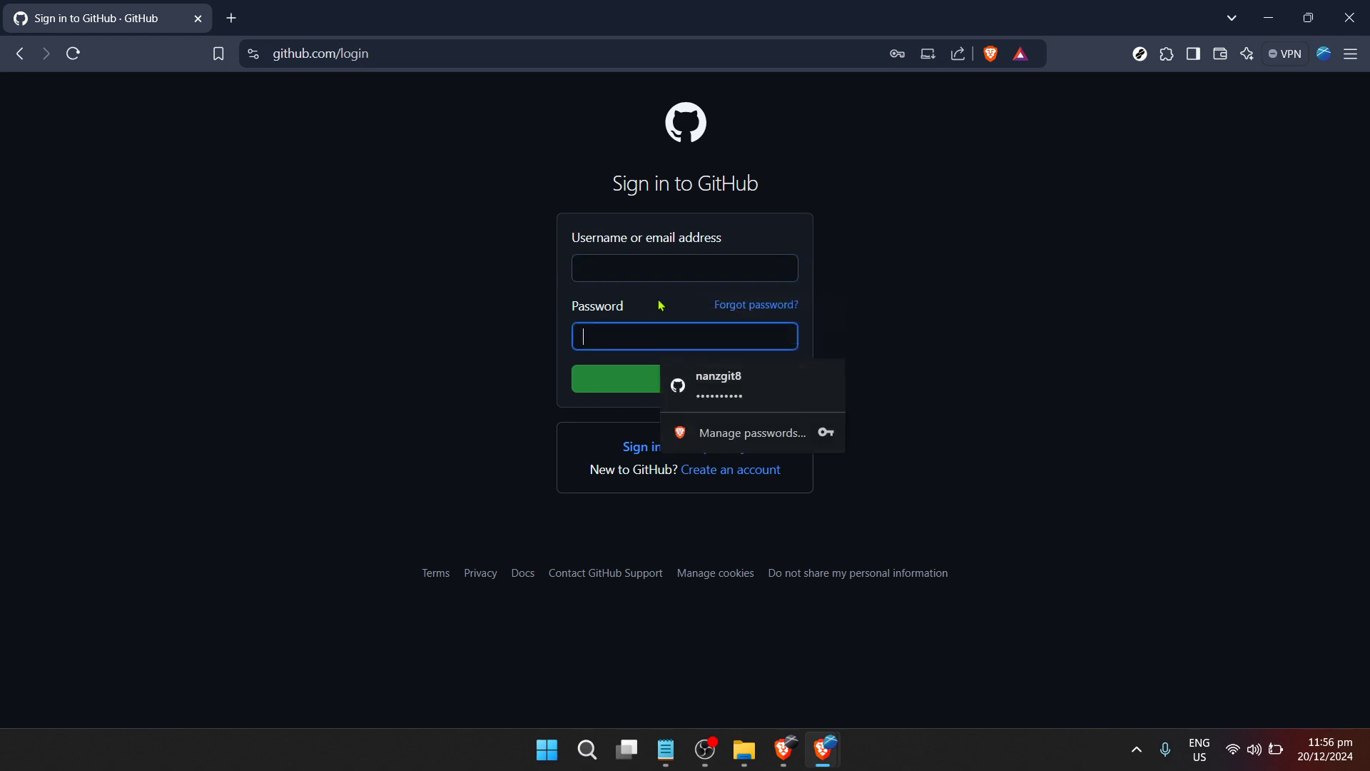
left_click(633, 267)
left_click(632, 339)
left_click(908, 226)
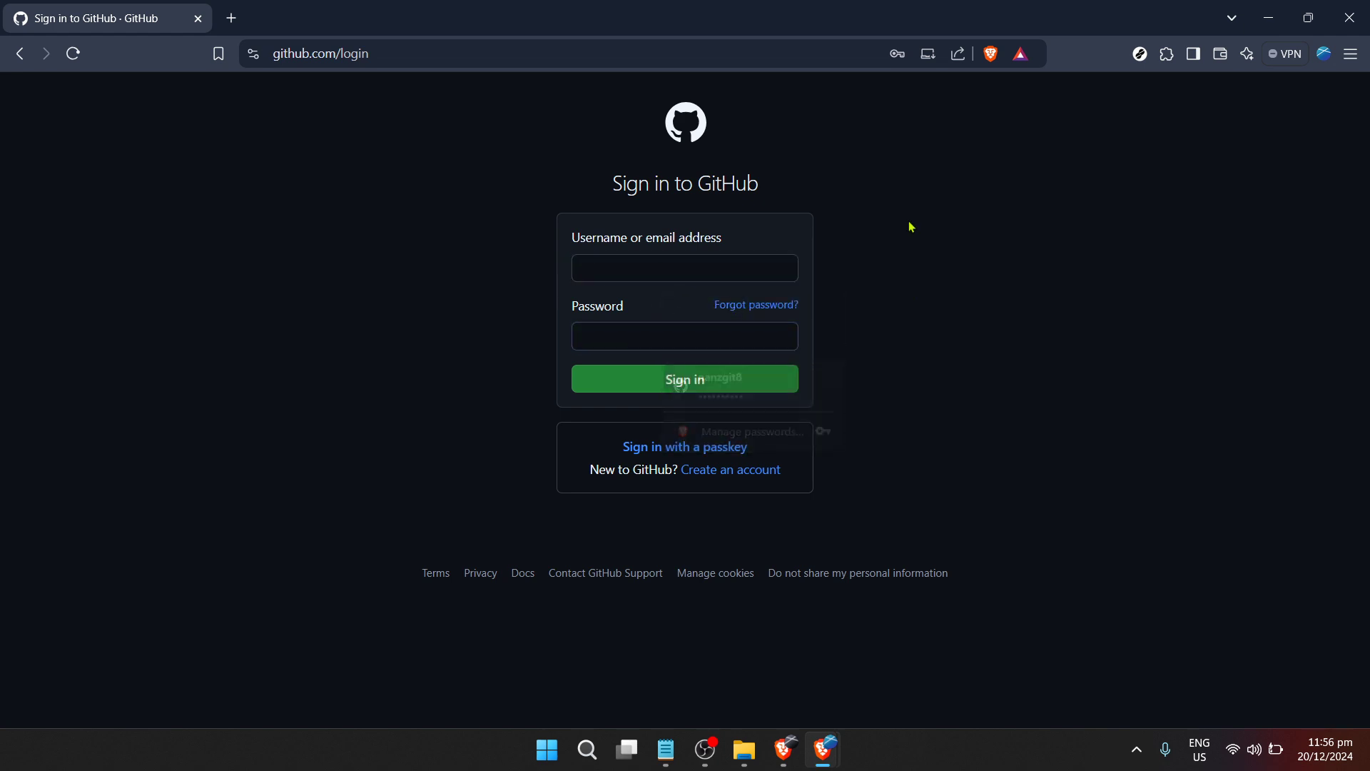
left_click(601, 265)
left_click(600, 325)
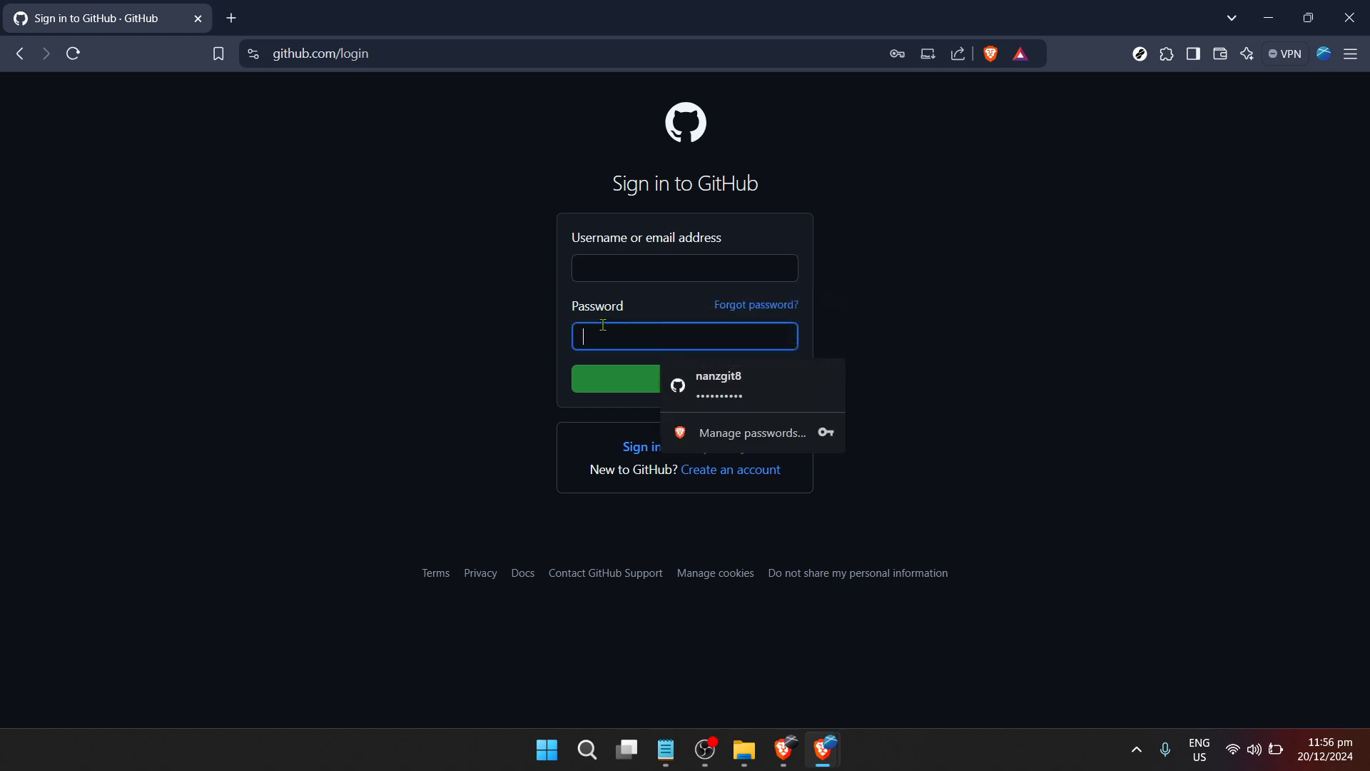
left_click(637, 268)
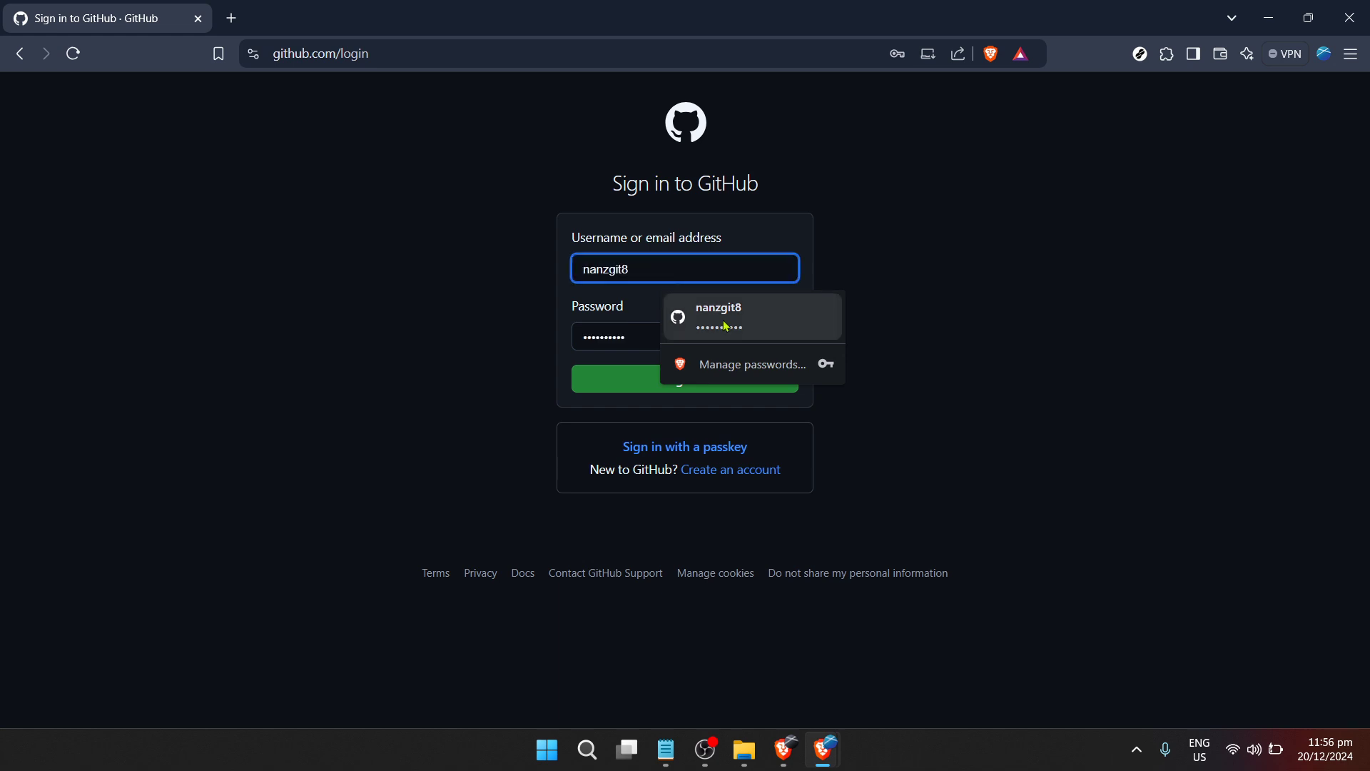
left_click(725, 326)
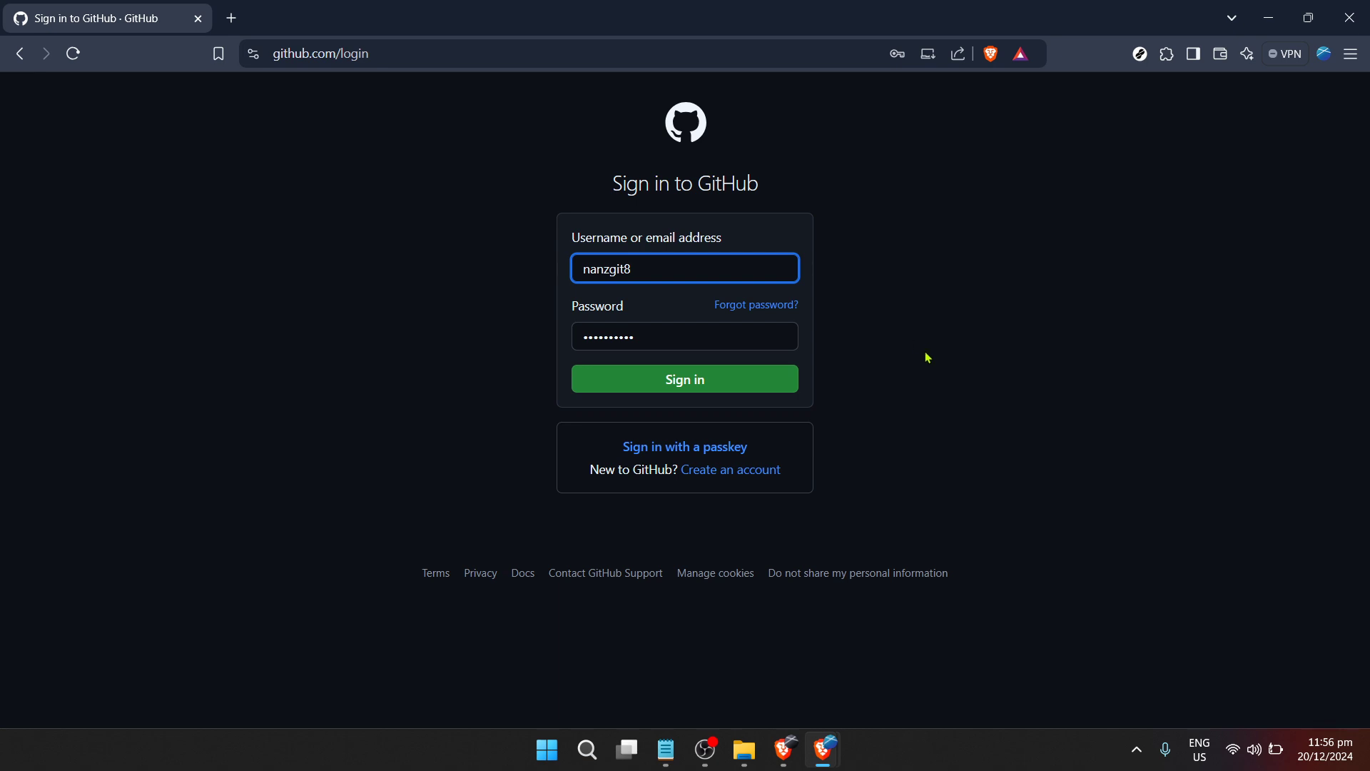
left_click(769, 380)
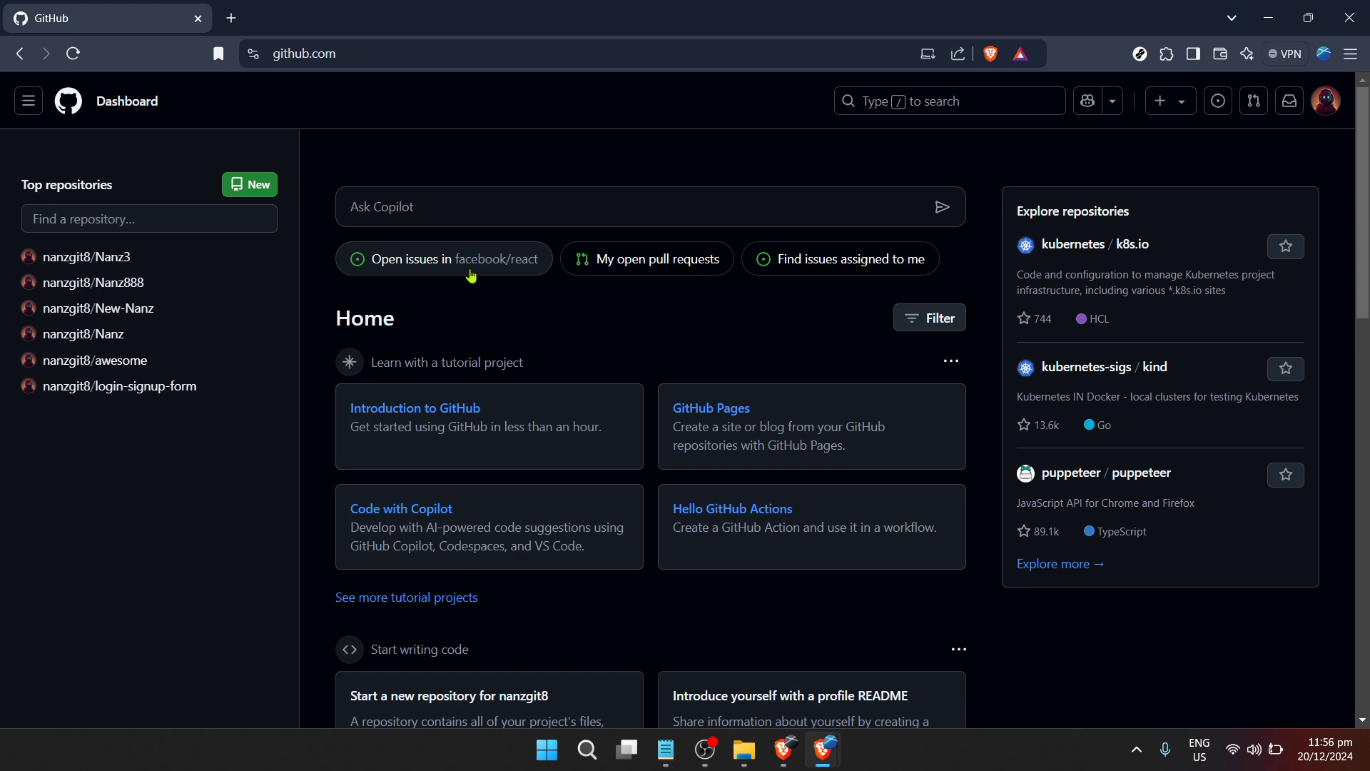
left_click(121, 261)
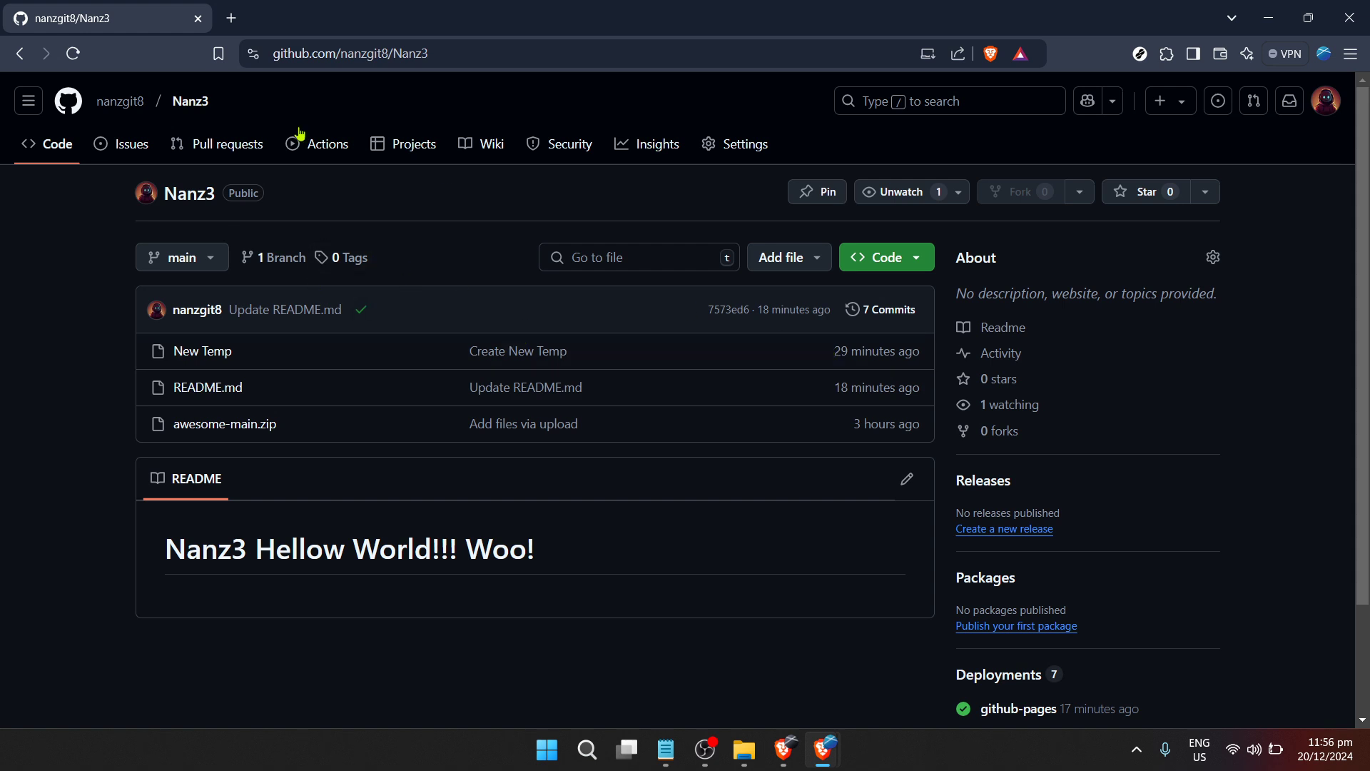
left_click(31, 107)
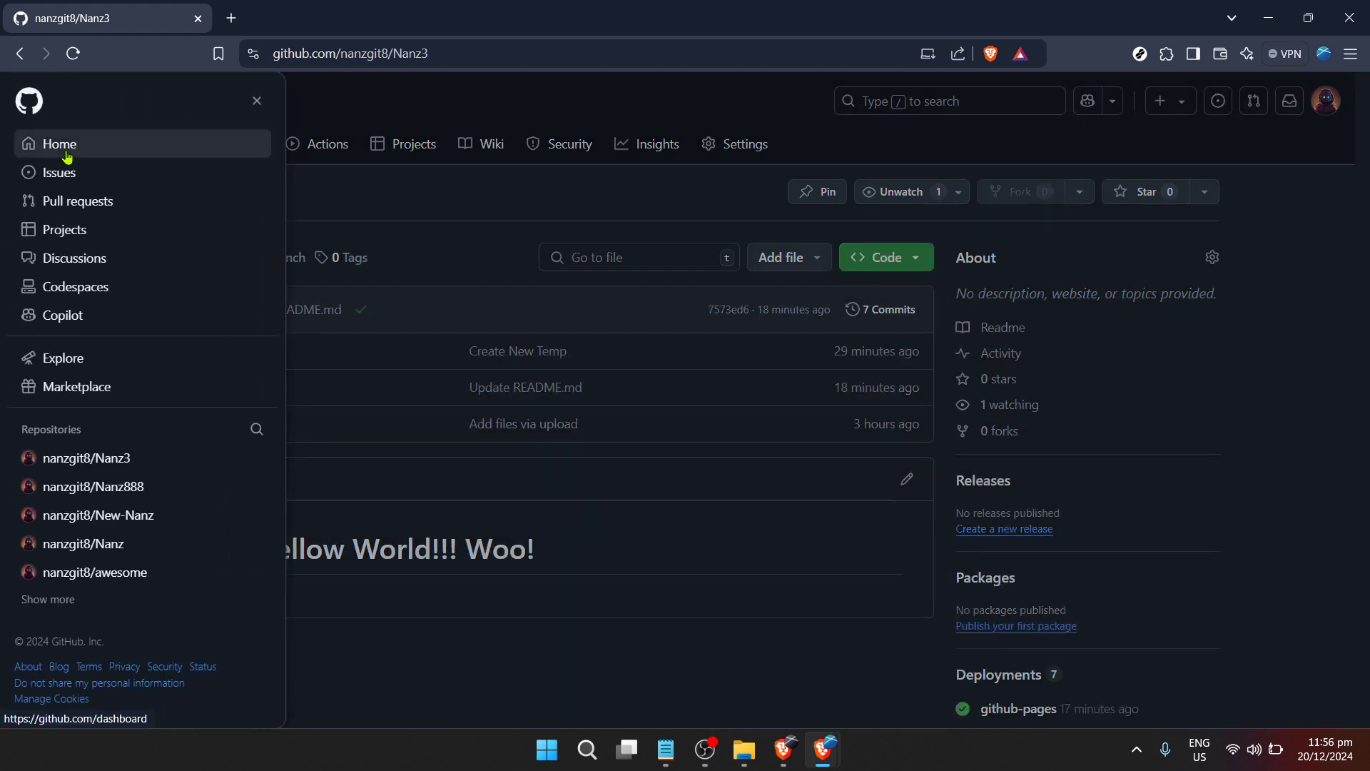
key("F5")
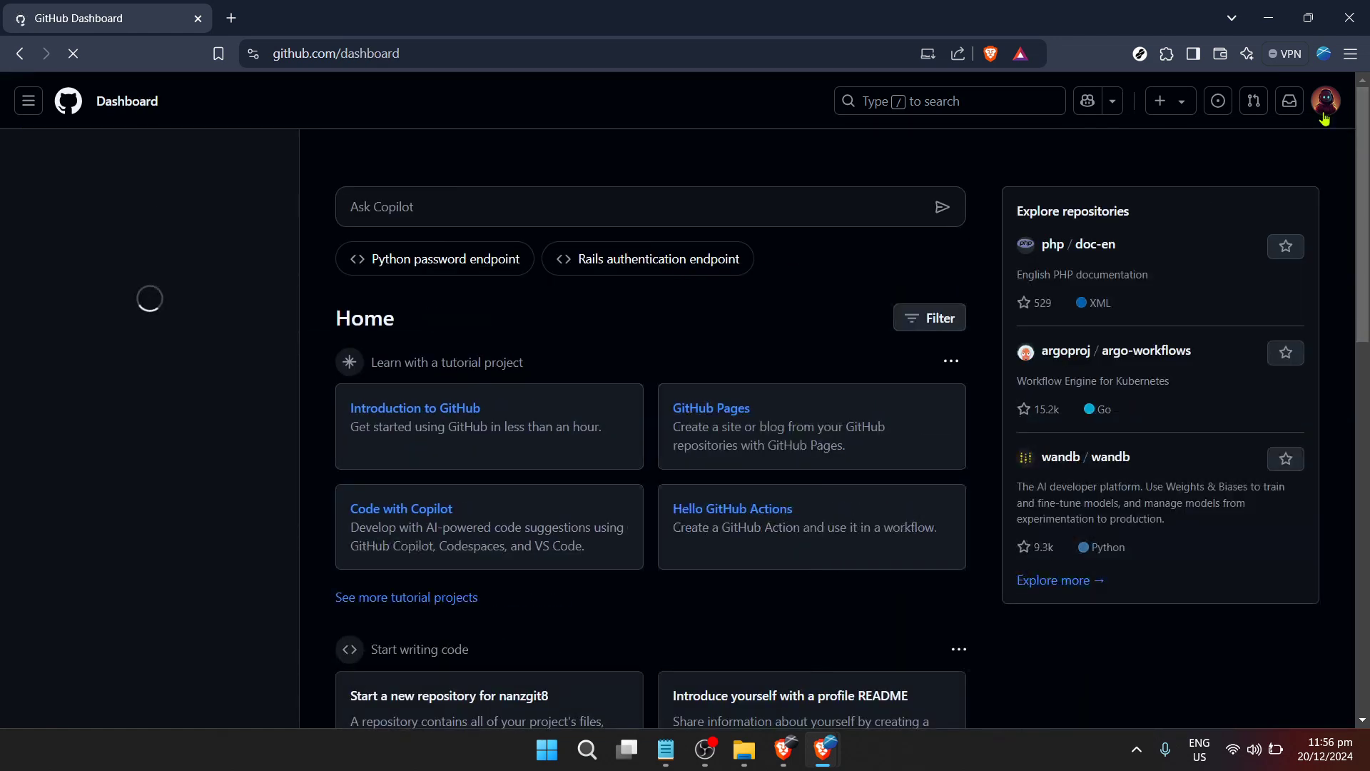
left_click(1327, 113)
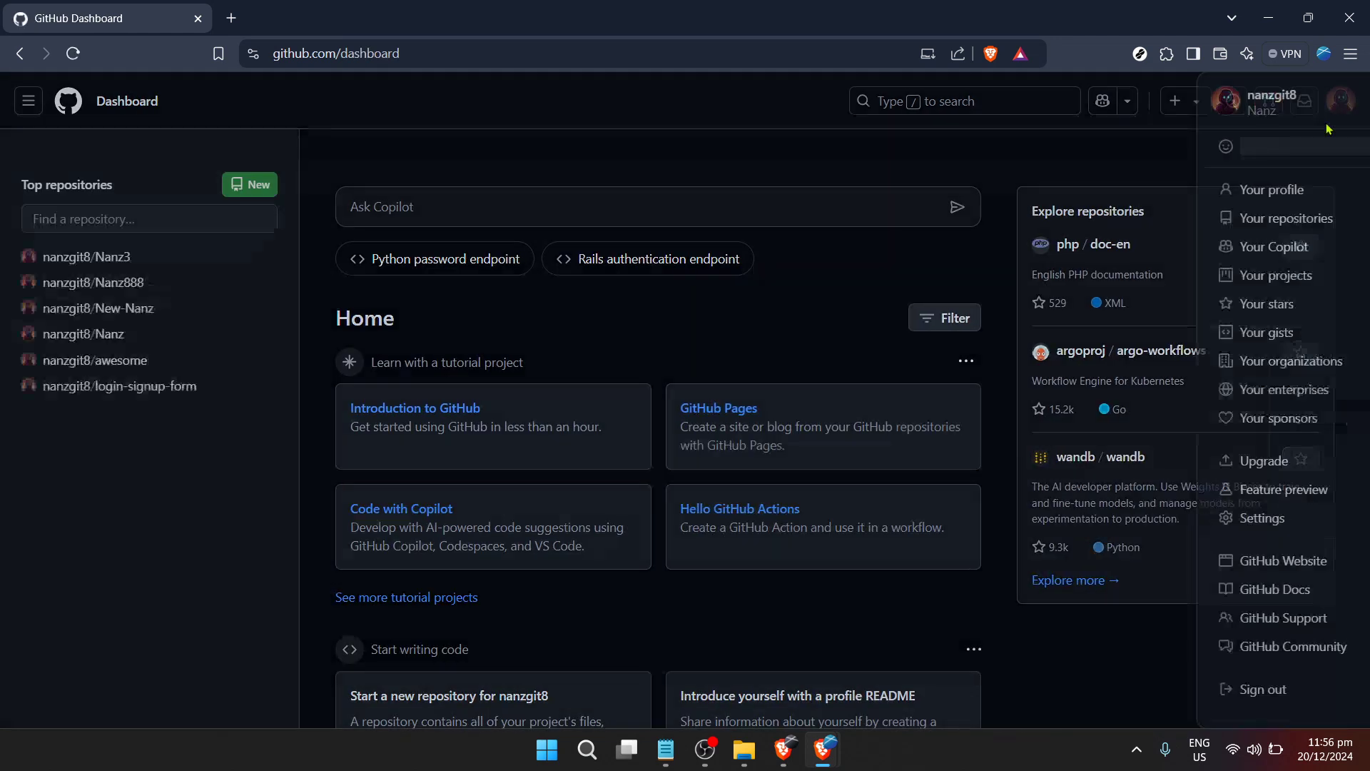
left_click(831, 137)
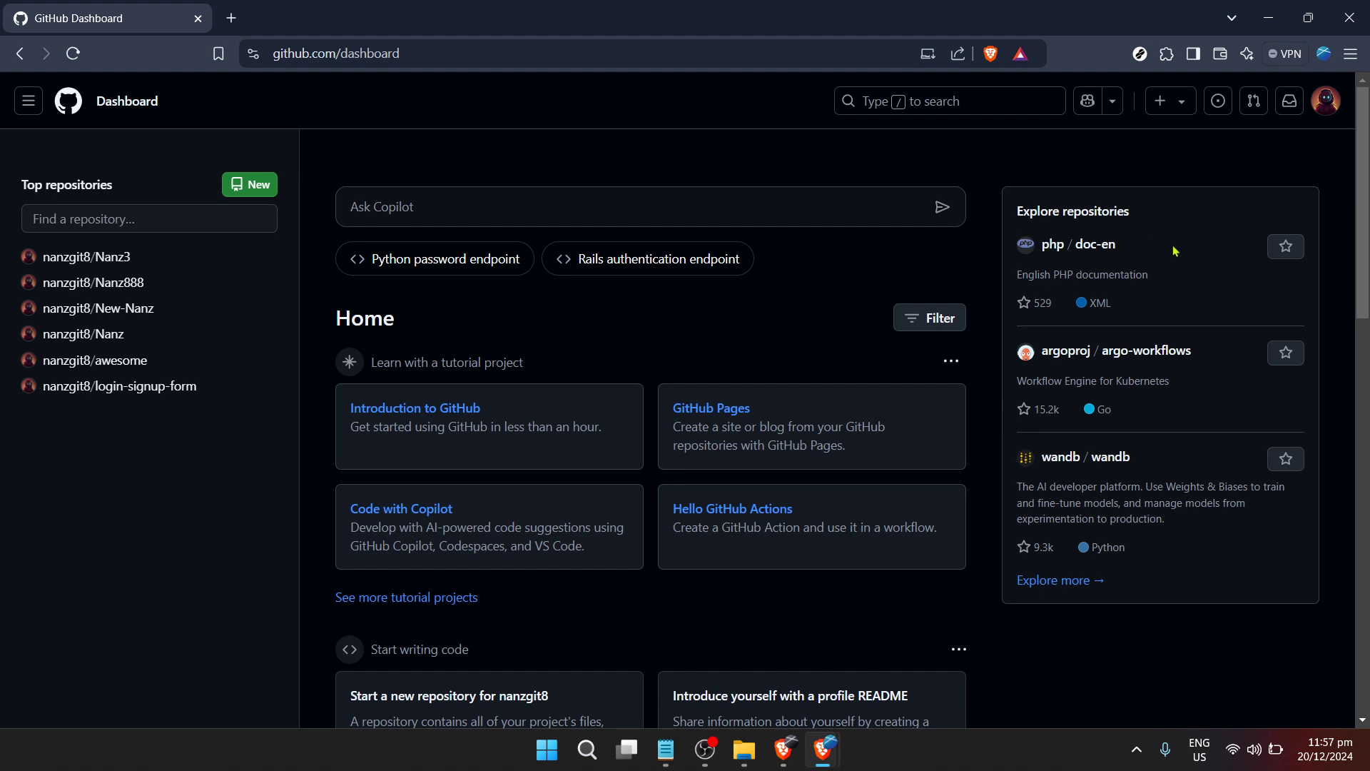
Go to the account's repositories list and enter the Nanz3 repository.
left_click(1323, 112)
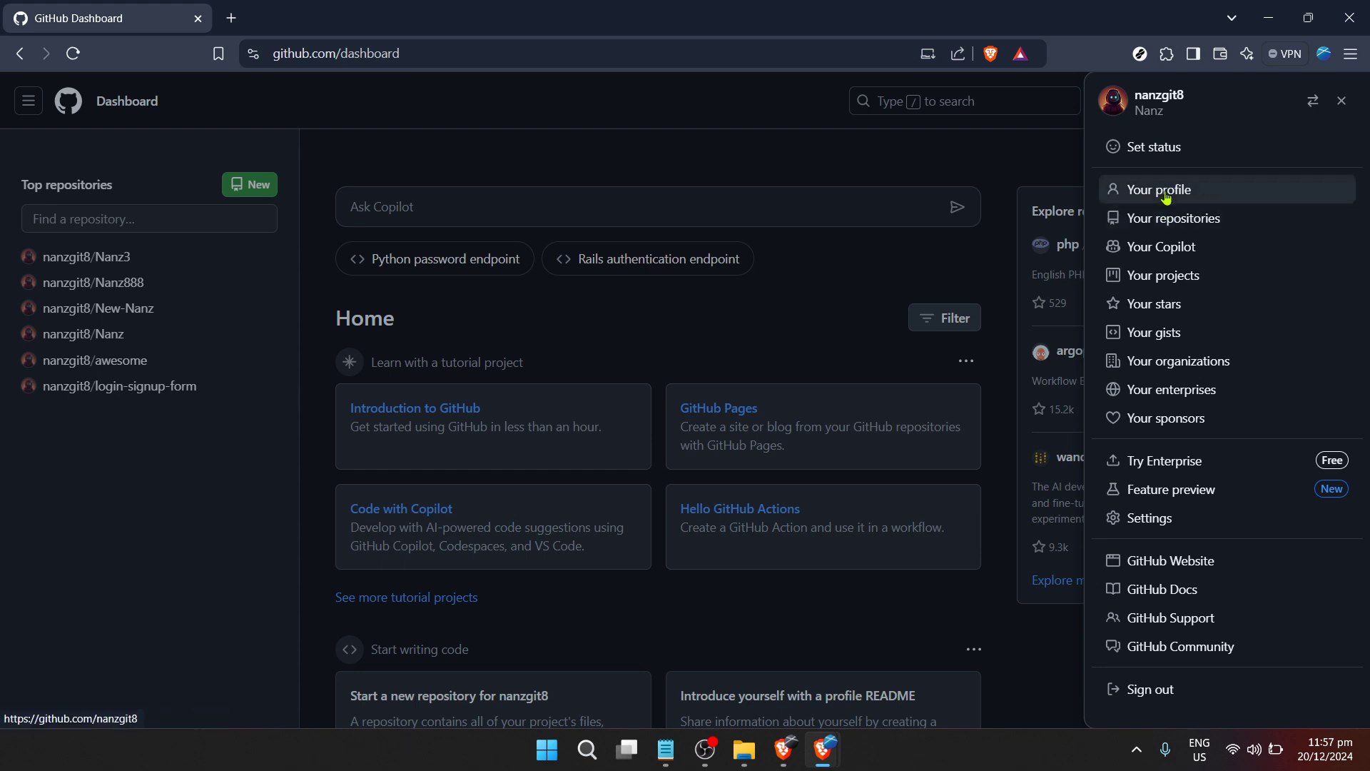
left_click(1158, 225)
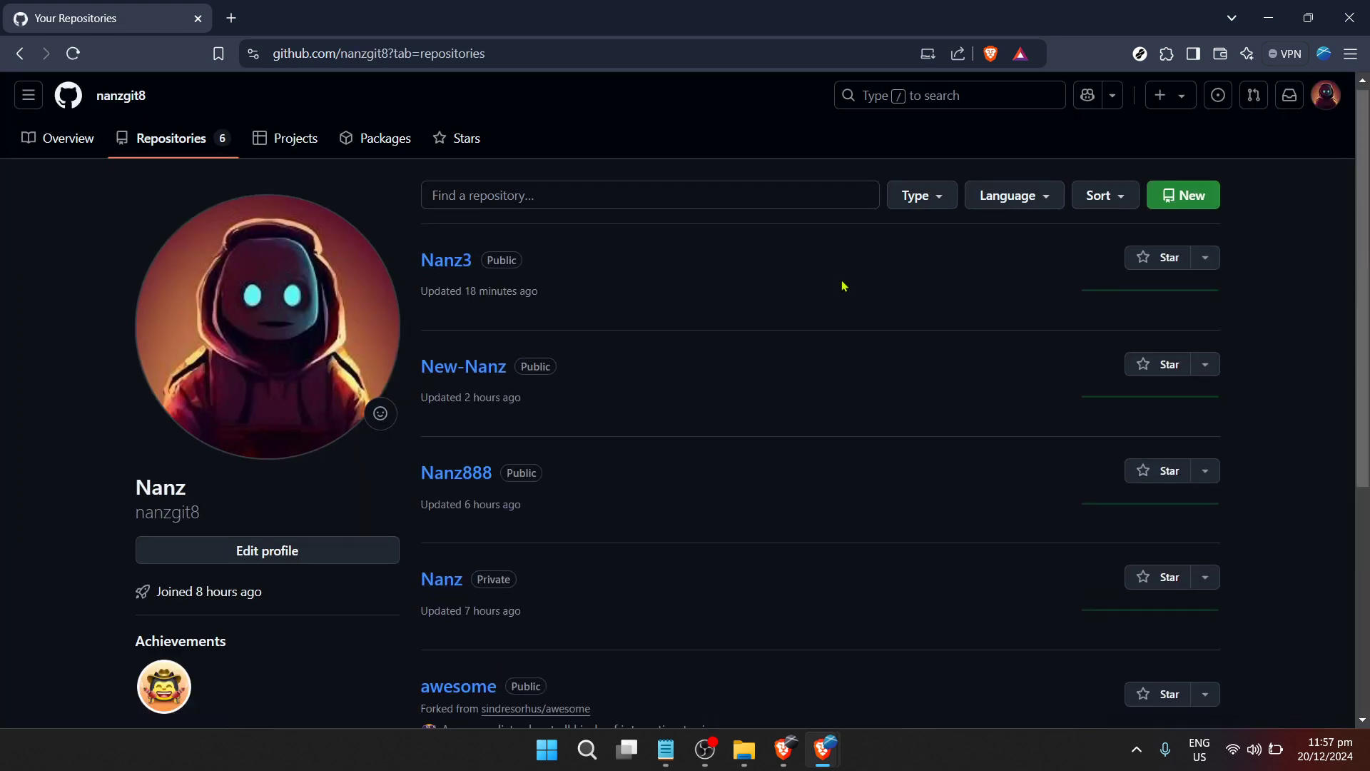
scroll(843, 285, "down", 1)
scroll(843, 287, "down", 1)
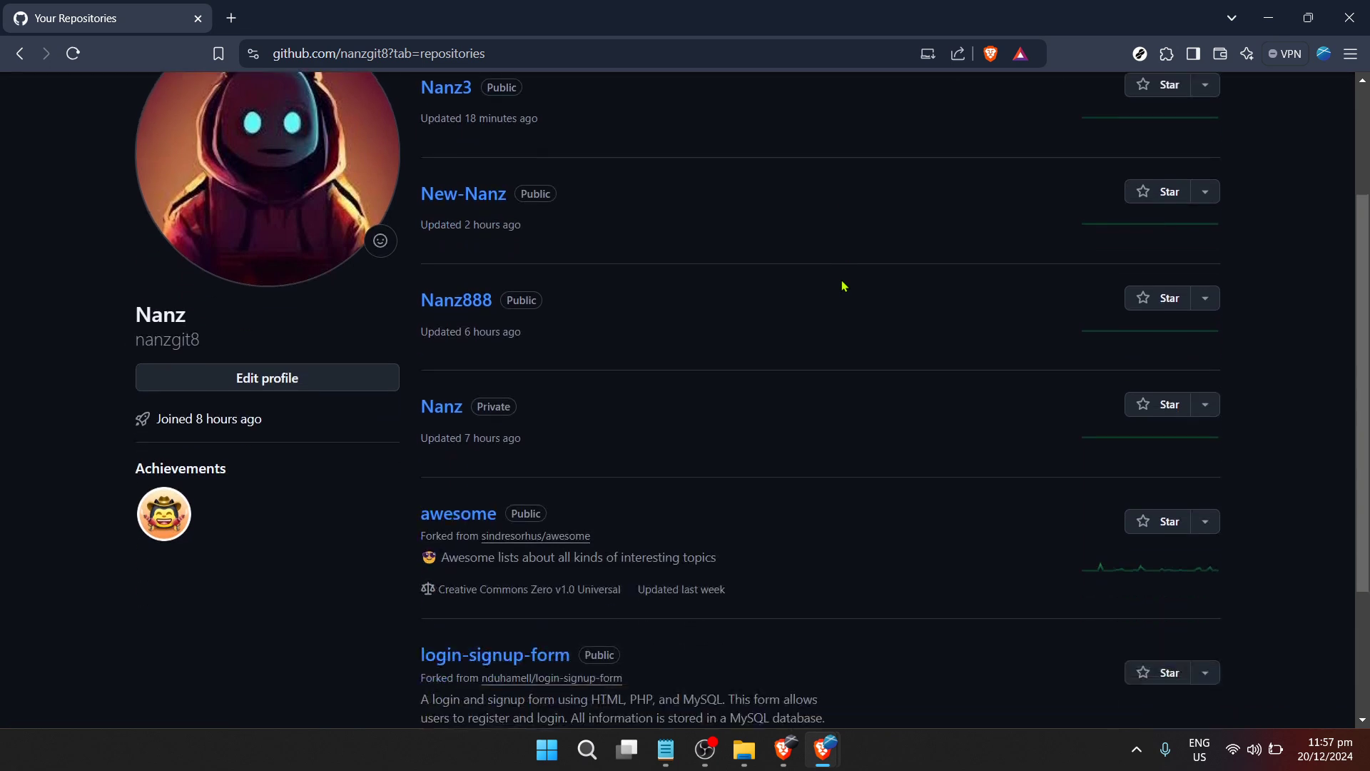
scroll(843, 286, "down", 1)
scroll(843, 287, "down", 1)
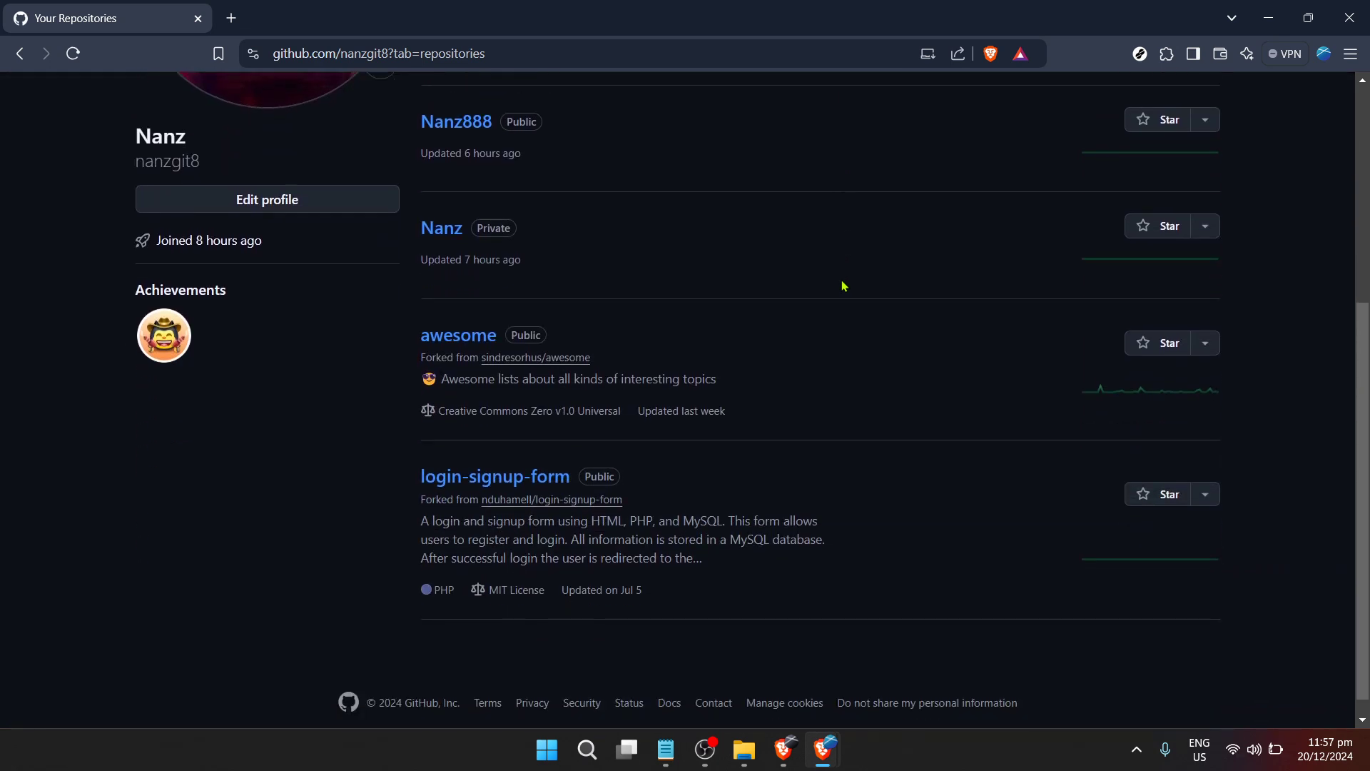
scroll(842, 286, "up", 1)
scroll(842, 286, "up", 1)
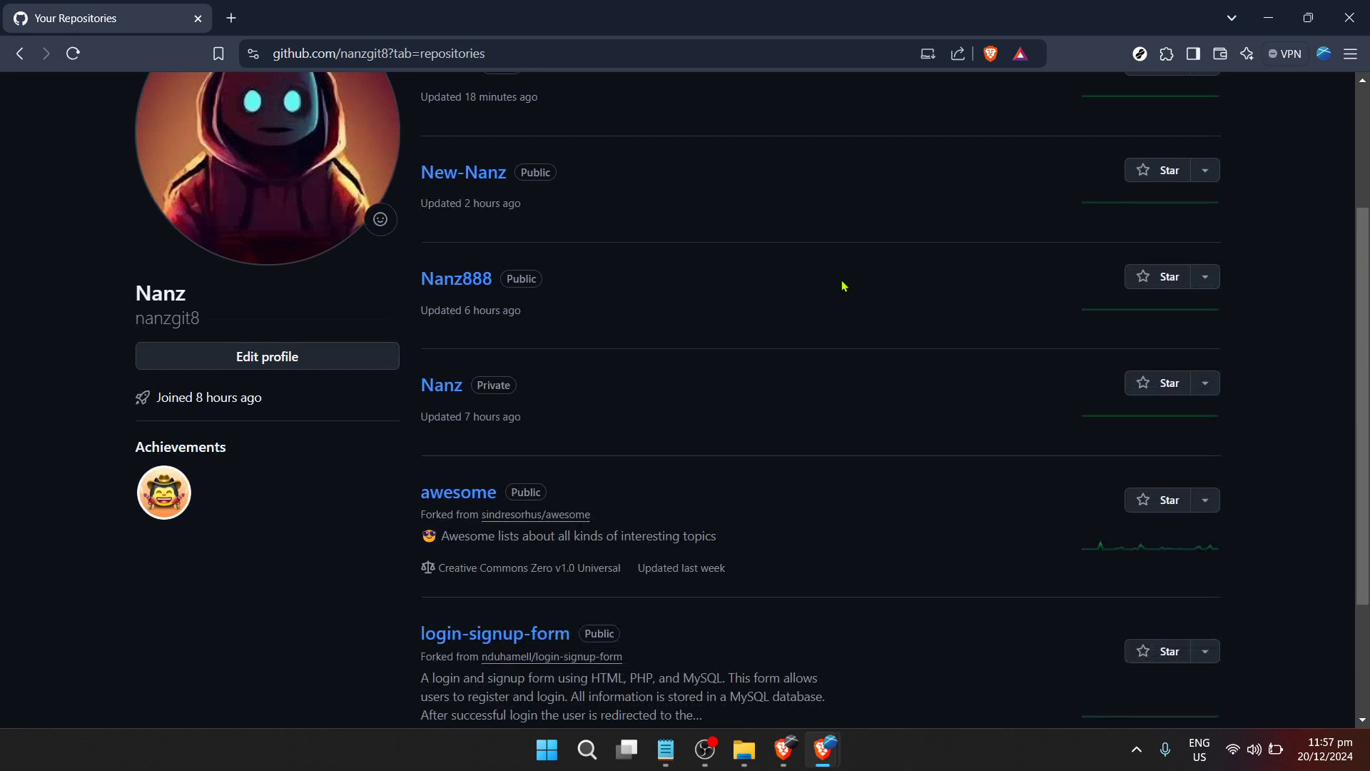
scroll(843, 286, "up", 1)
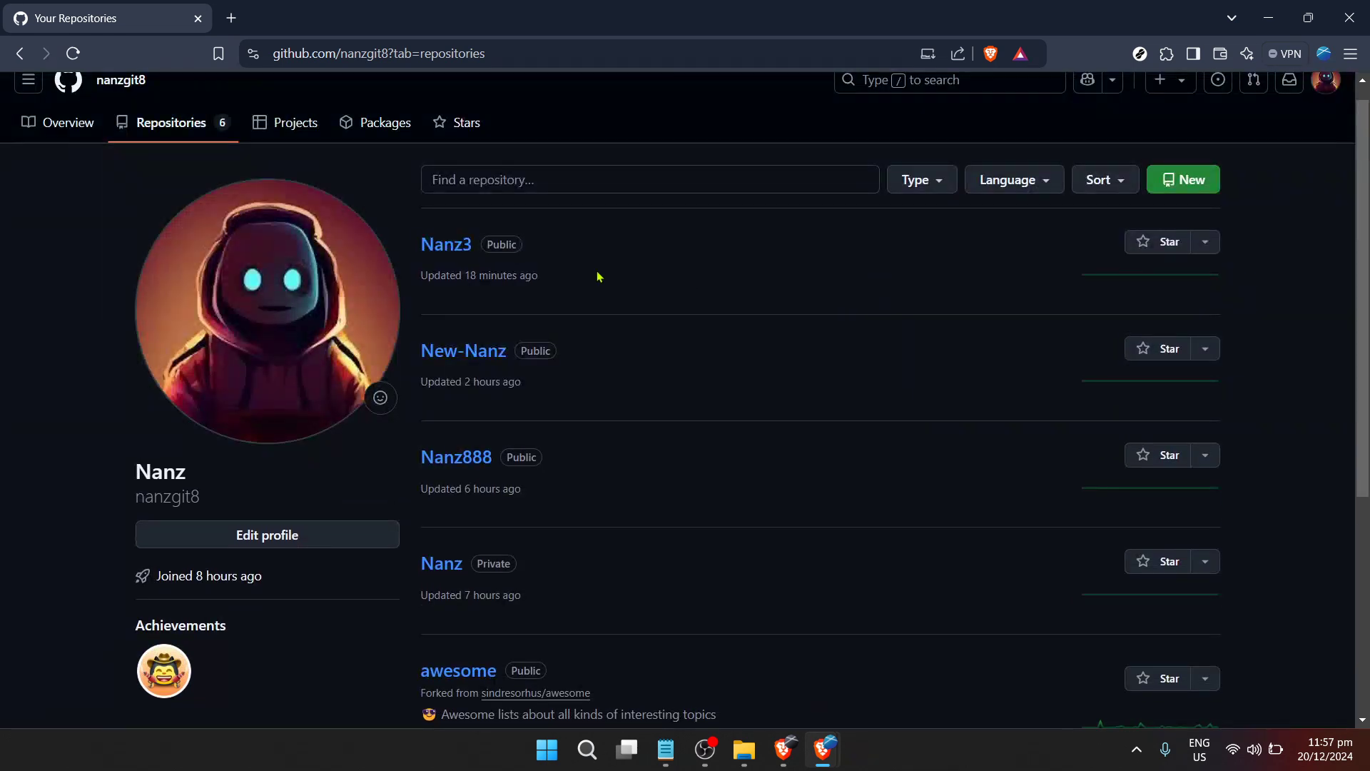
left_click(455, 250)
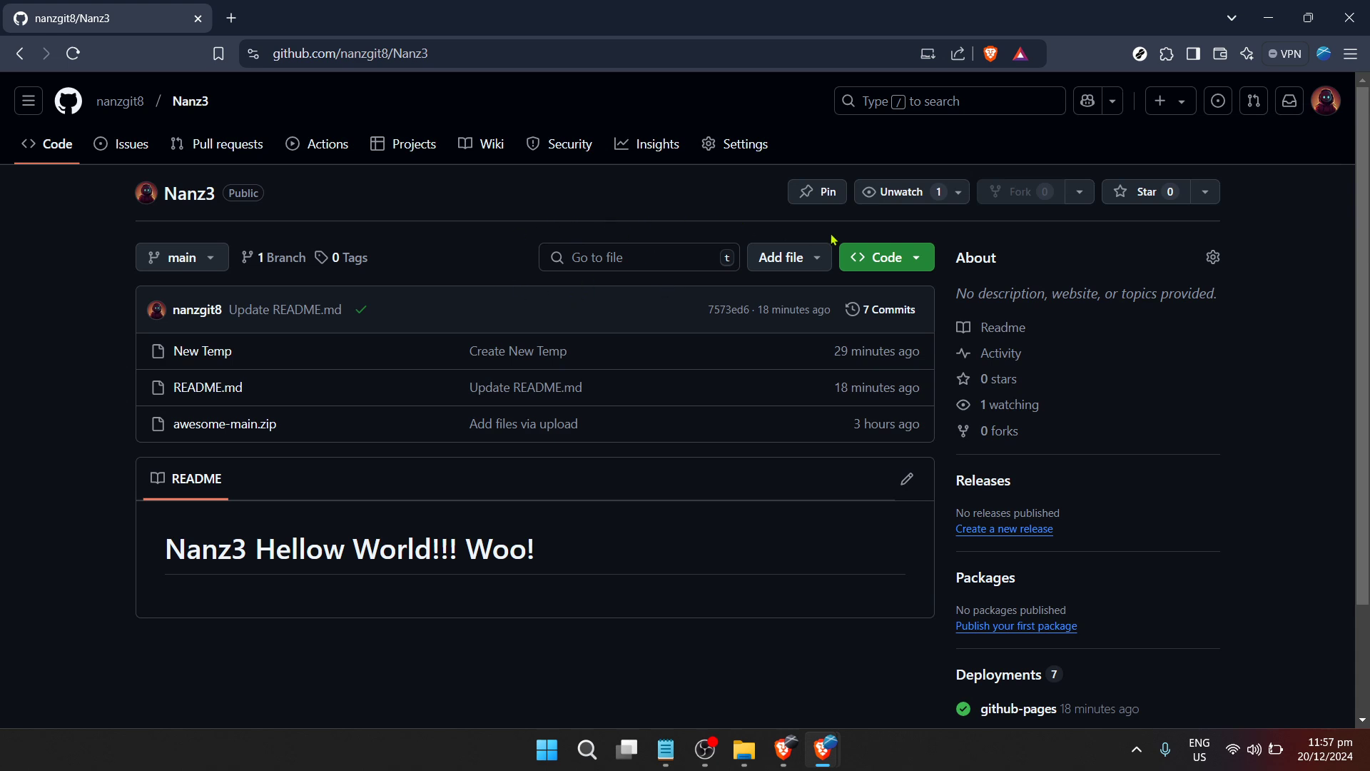
Choose Upload files from the Add file menu in Nanz3.
left_click(814, 259)
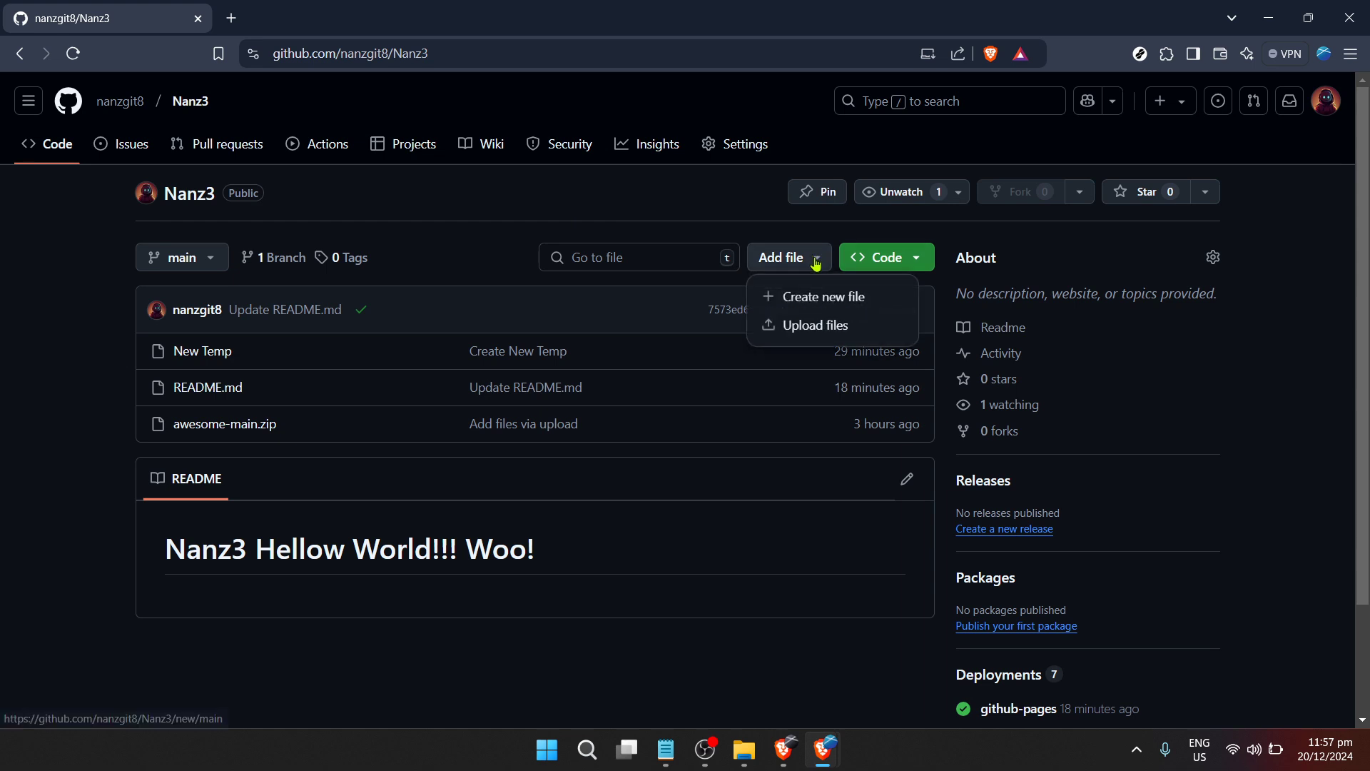
left_click(837, 326)
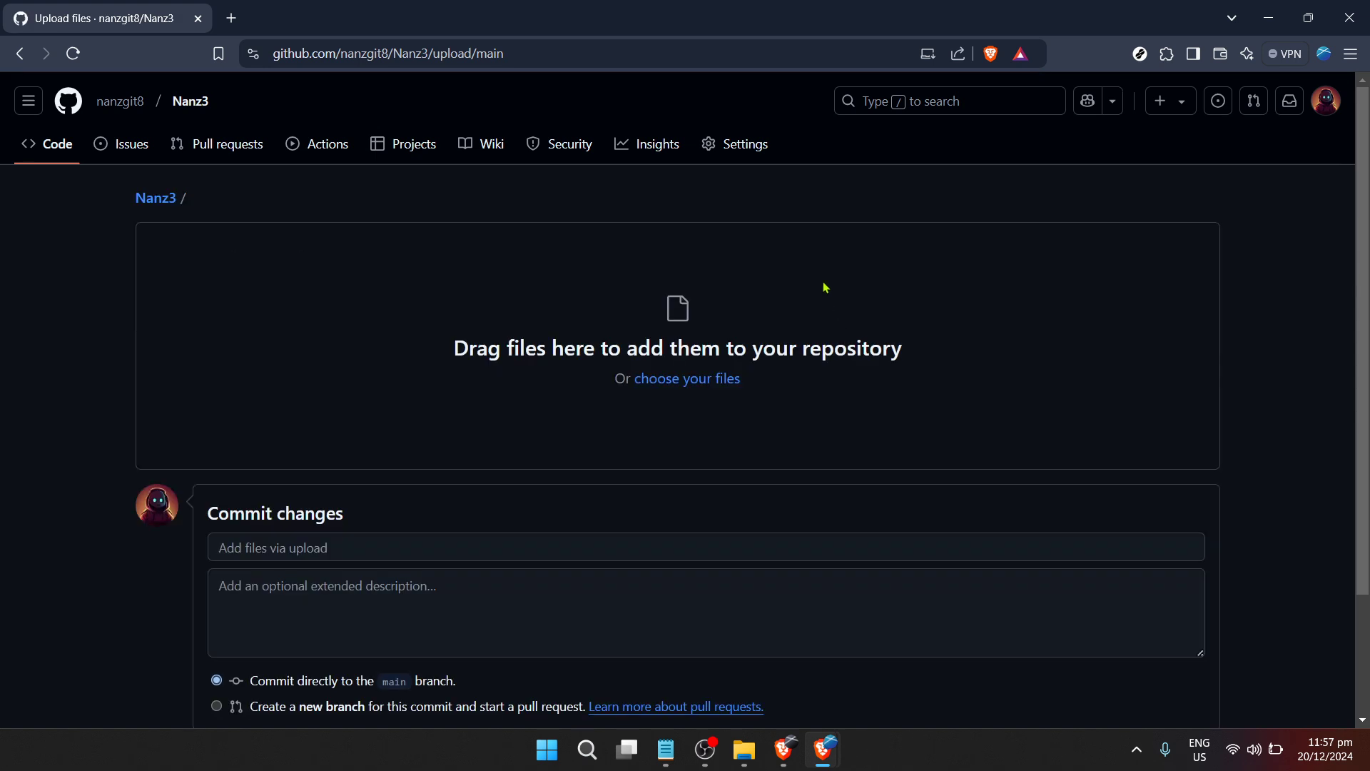
scroll(750, 347, "down", 1)
scroll(750, 346, "down", 1)
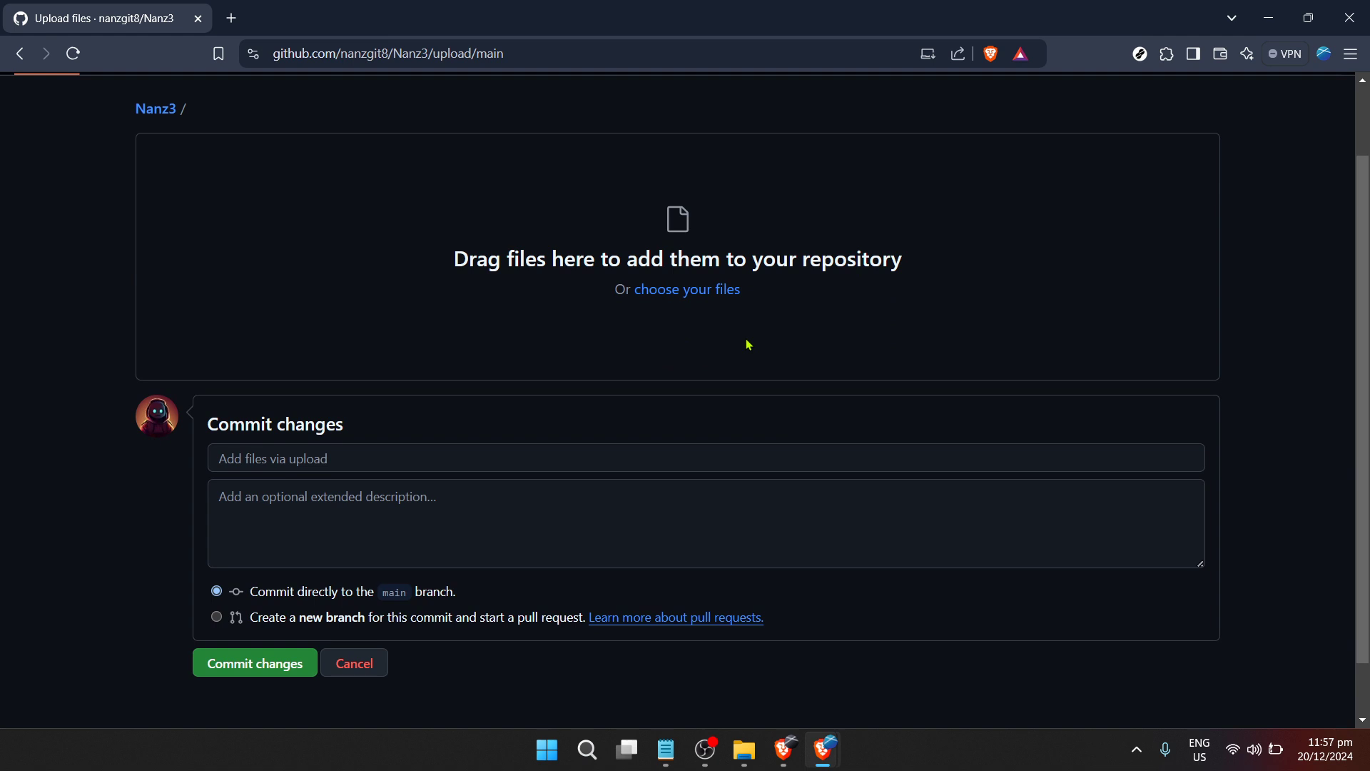
scroll(747, 344, "up", 2)
Select Sample App.qvf from the Downloads folder to start uploading it to Nanz3.
left_click(734, 378)
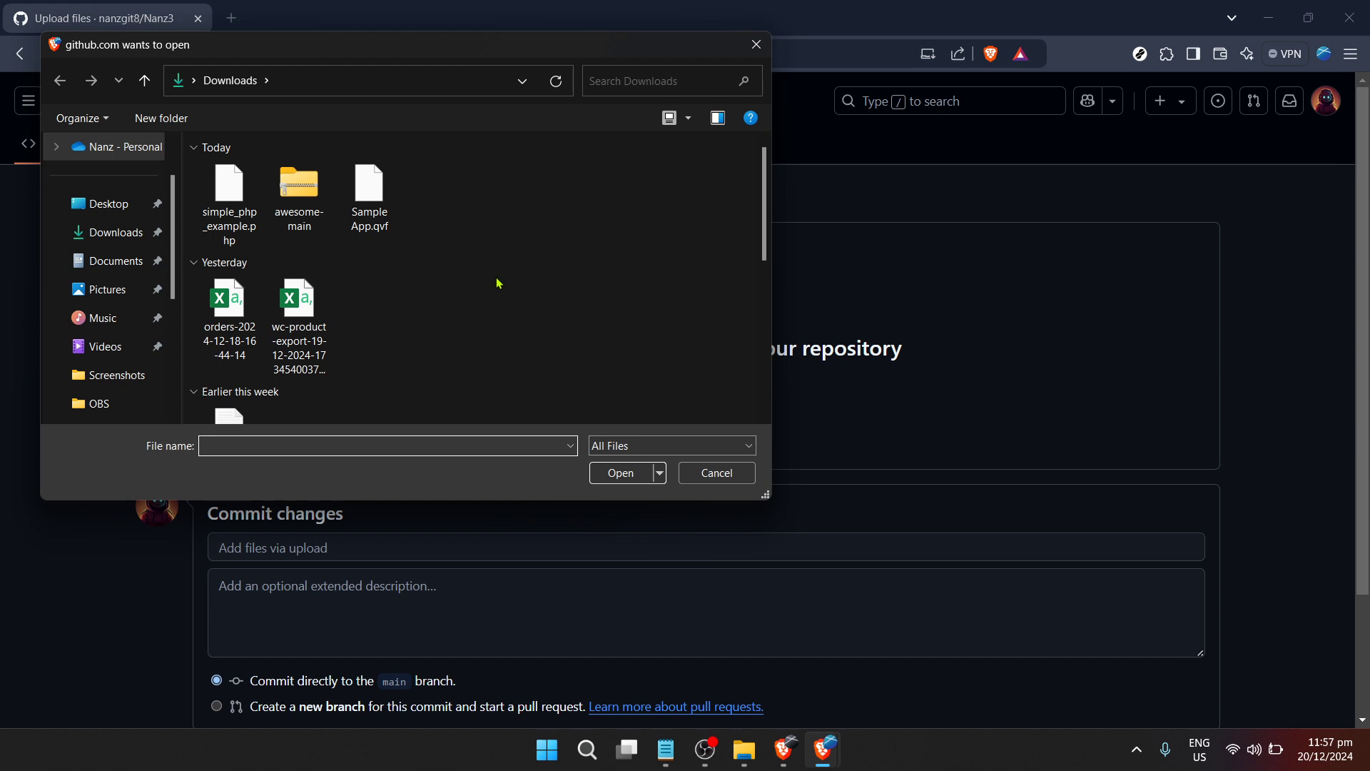
scroll(511, 292, "down", 2)
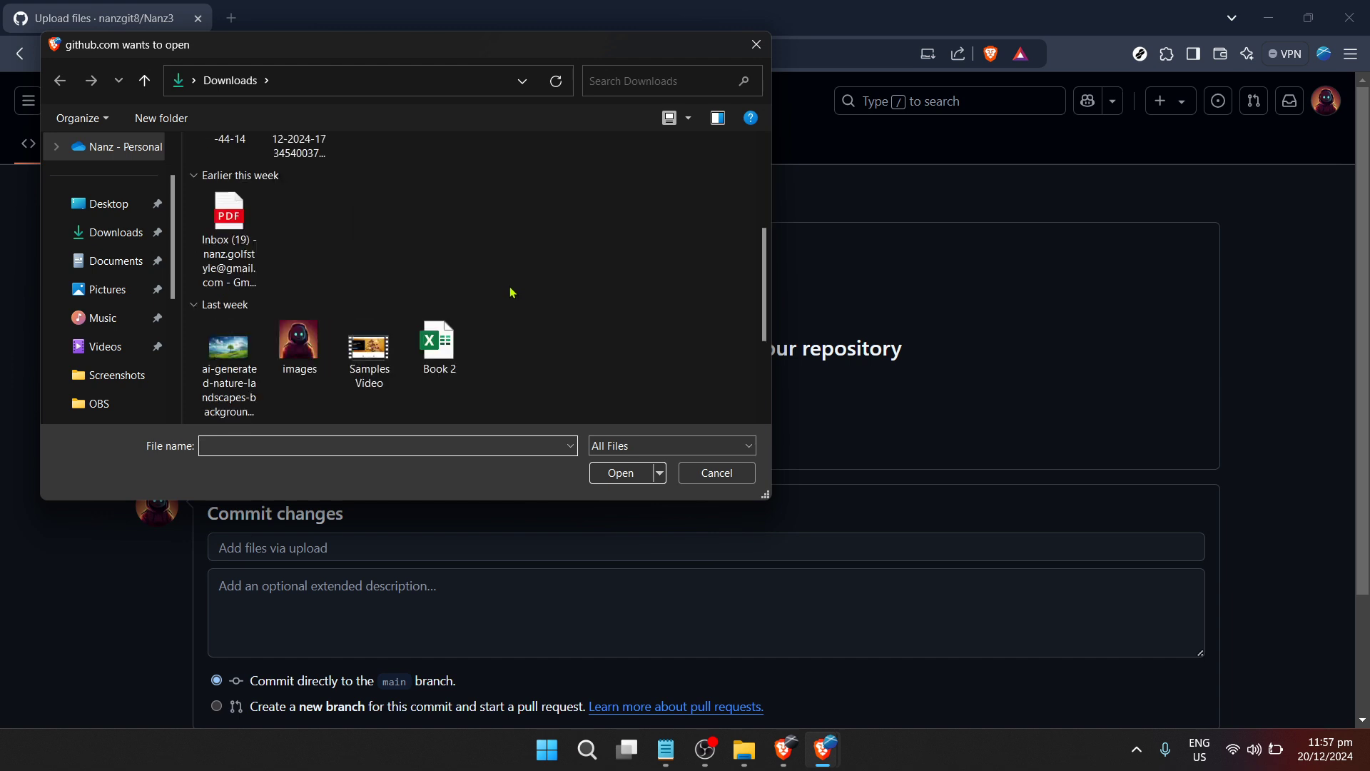
scroll(511, 293, "up", 3)
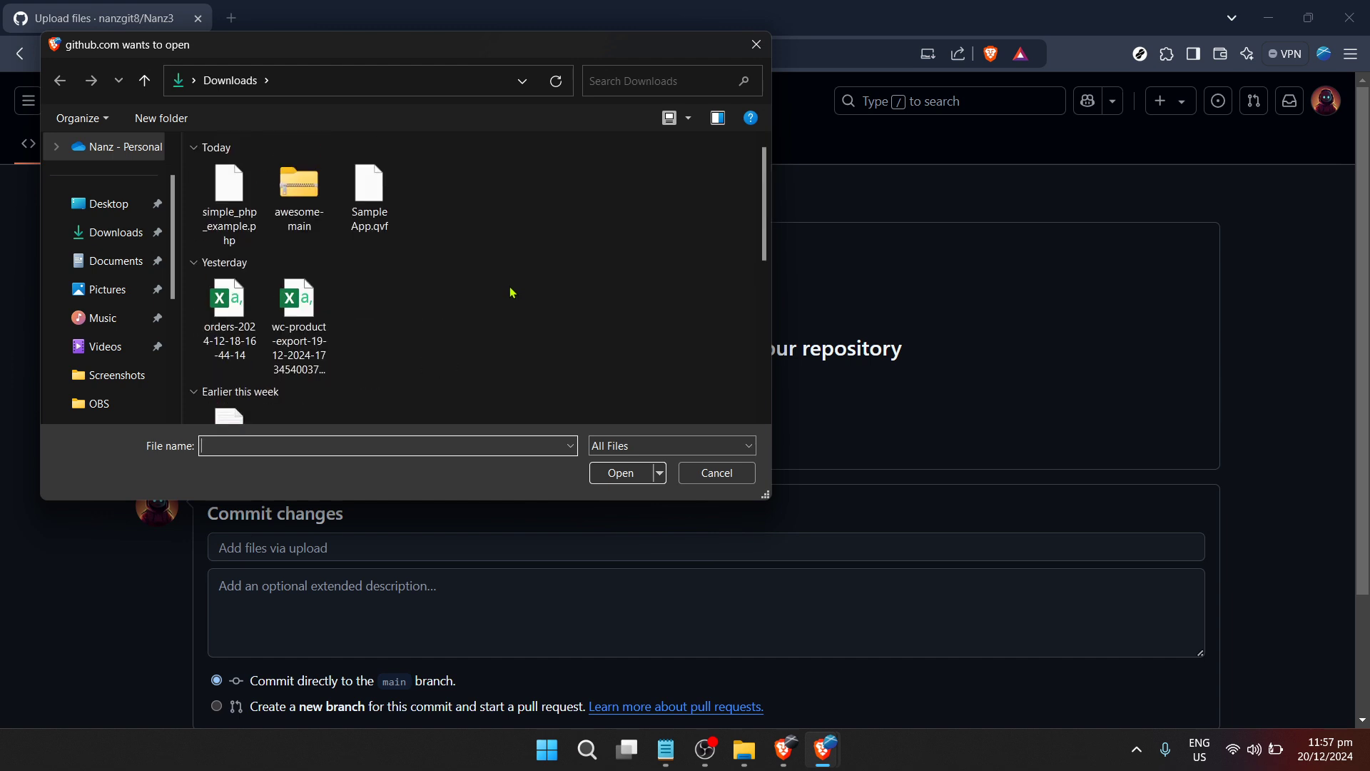
left_click(99, 247)
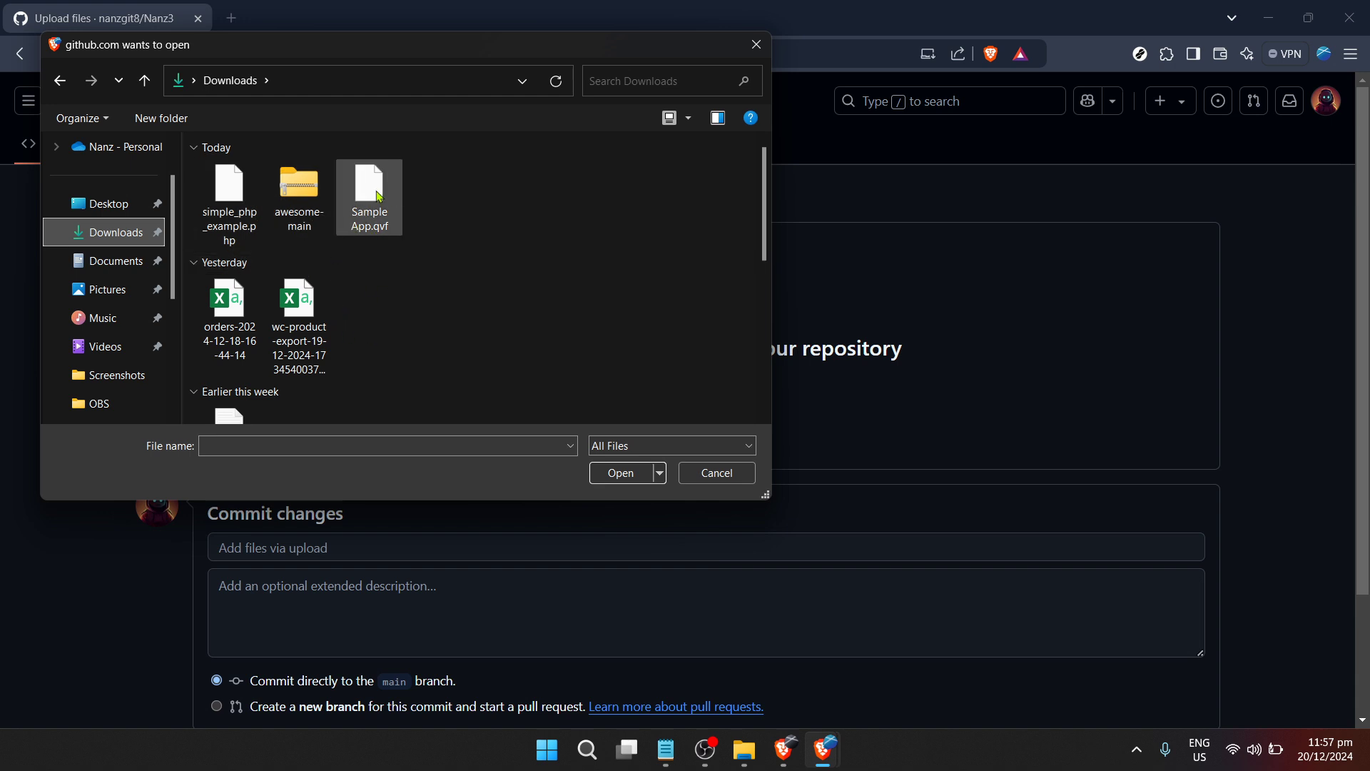
double_click(370, 204)
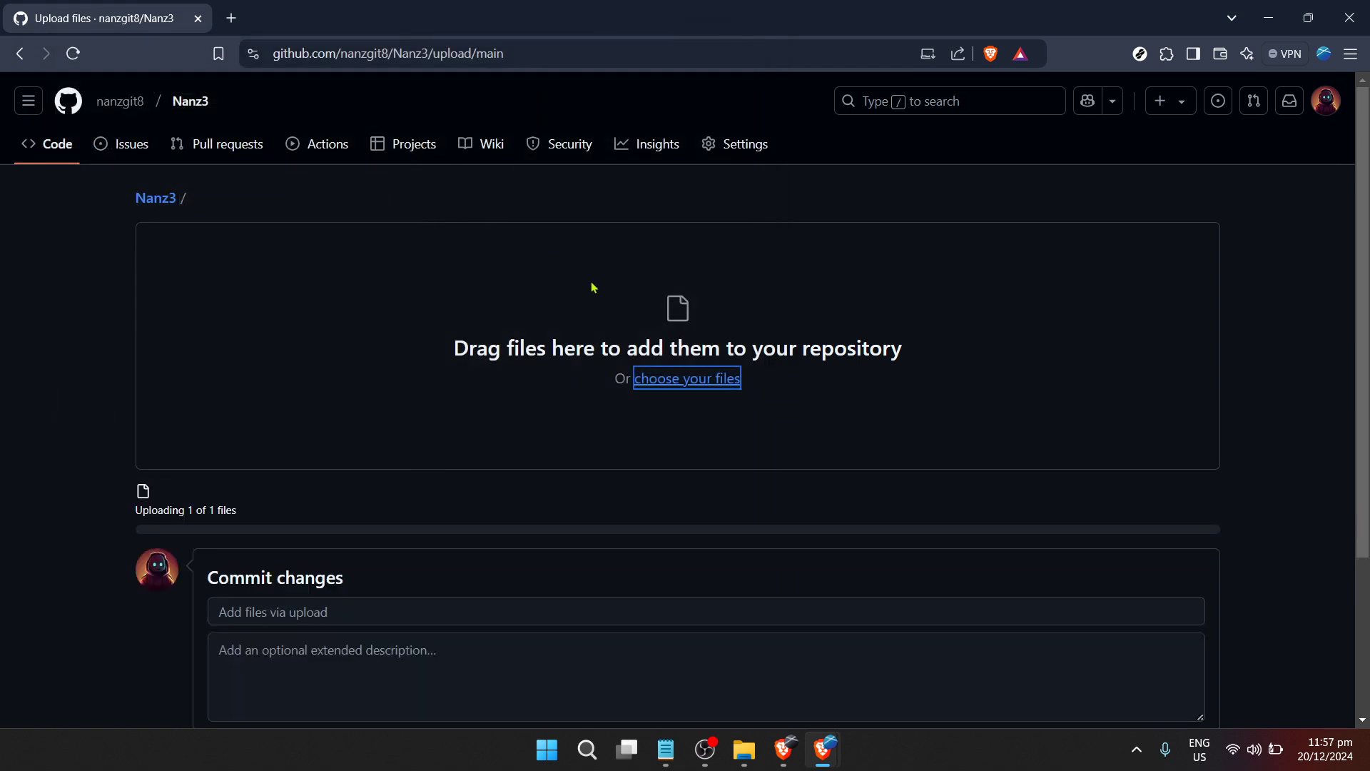
scroll(391, 527, "down", 2)
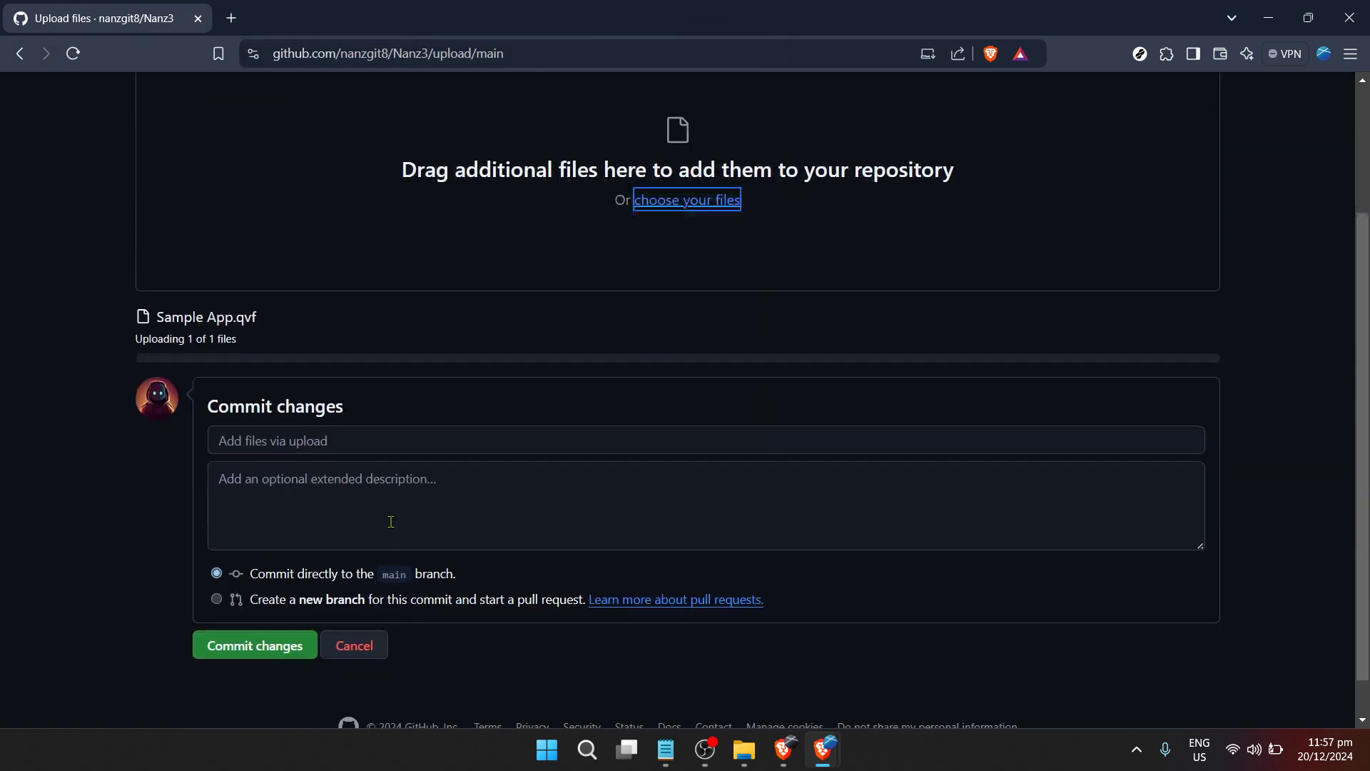
Commit Sample App.qvf to Nanz3 with the commit message 'Notebook'.
left_click(351, 443)
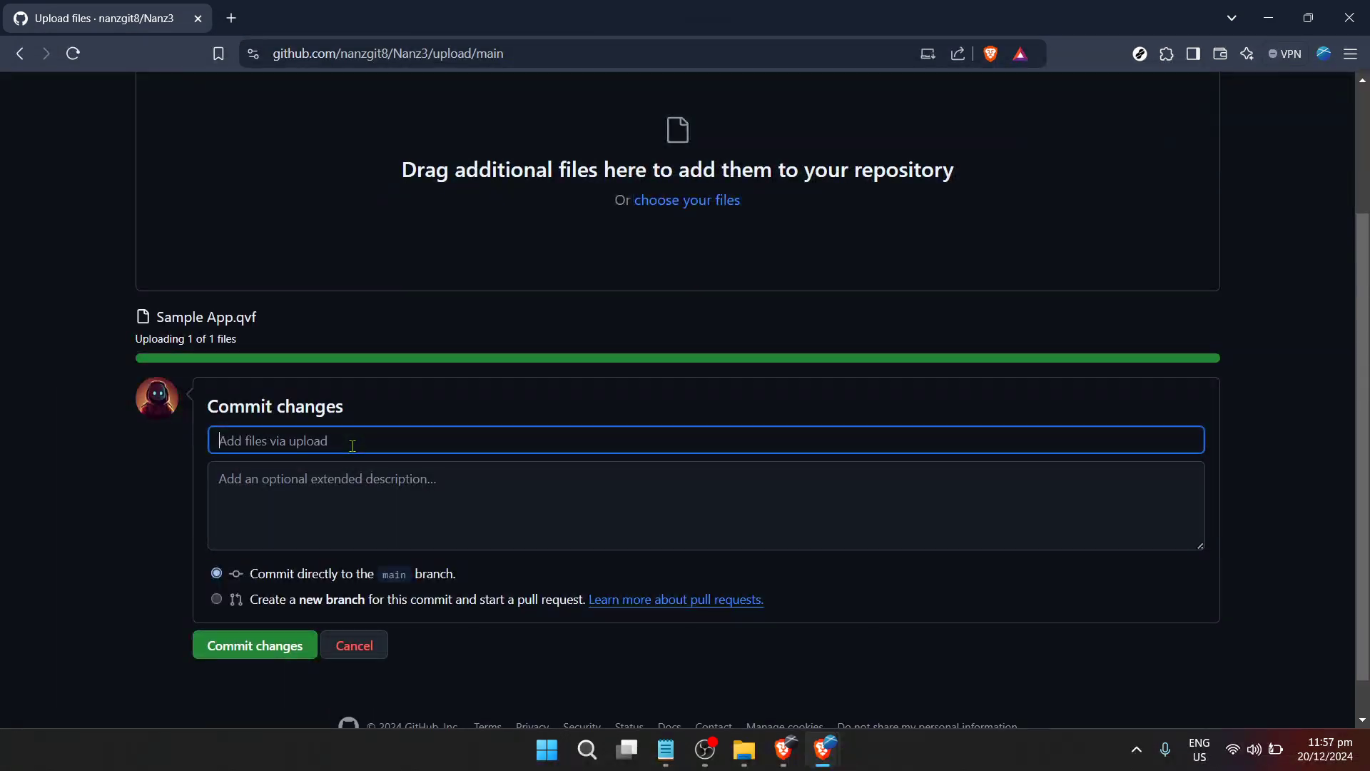
type("Notebook")
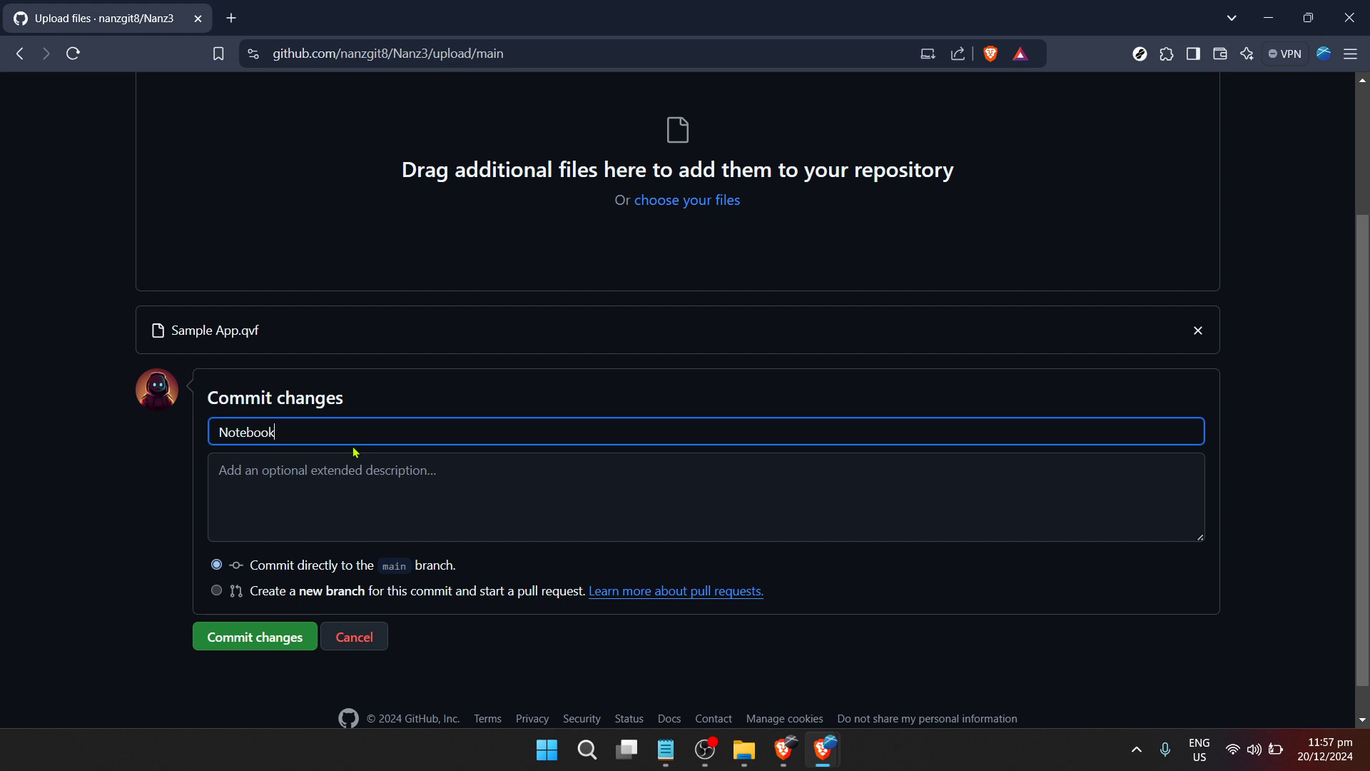
left_click(295, 648)
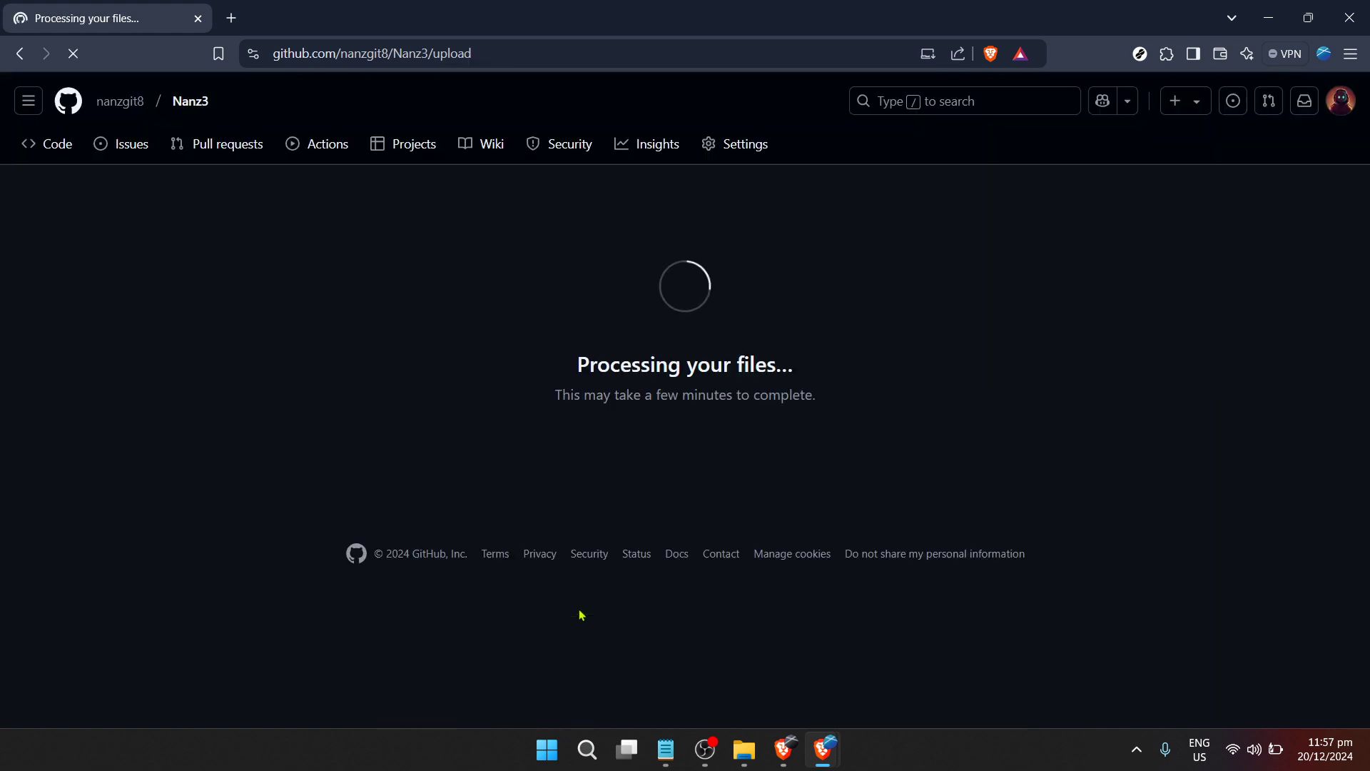